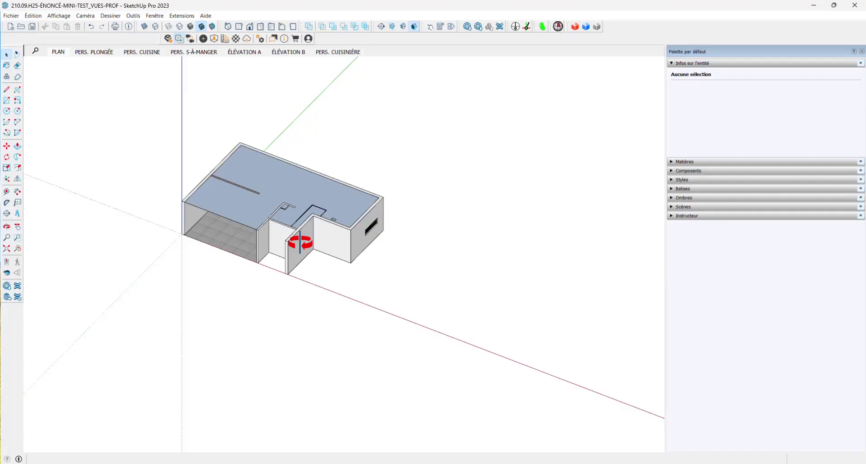
# - Show the north indicator to examine the model's orientation from several angles, and hide it again
pyautogui.scroll(-3, 282, 257)
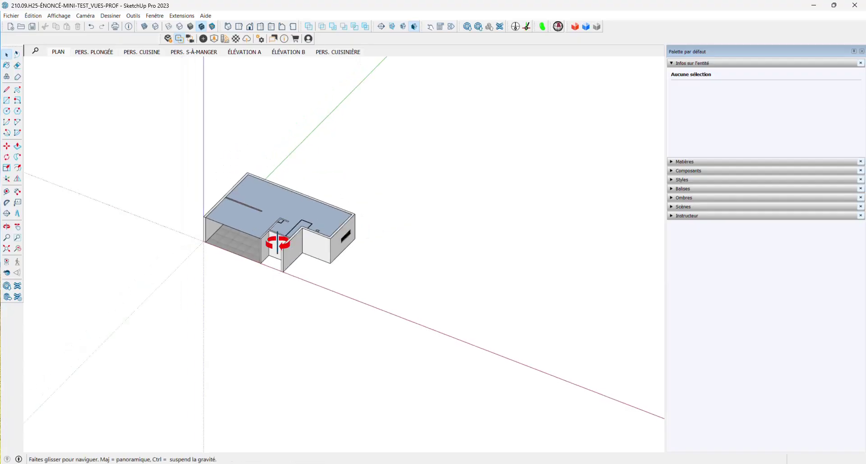
pyautogui.moveTo(277, 243); pyautogui.dragTo(483, 258, button='middle')
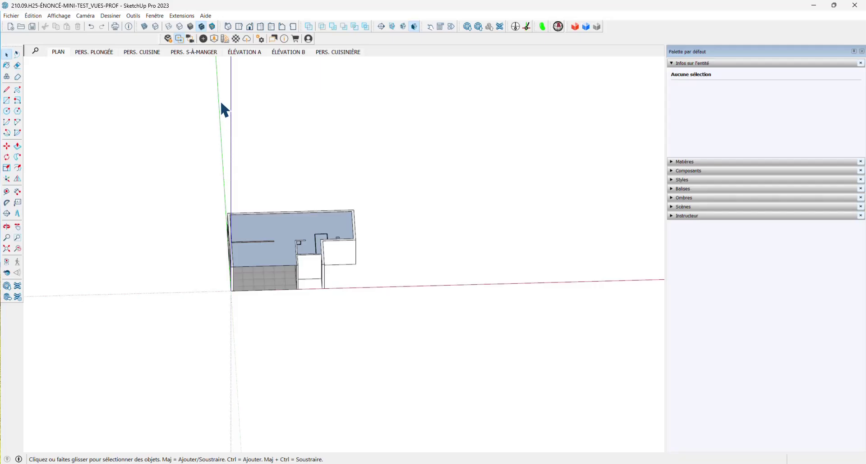
pyautogui.moveTo(283, 166); pyautogui.dragTo(290, 228, button='middle')
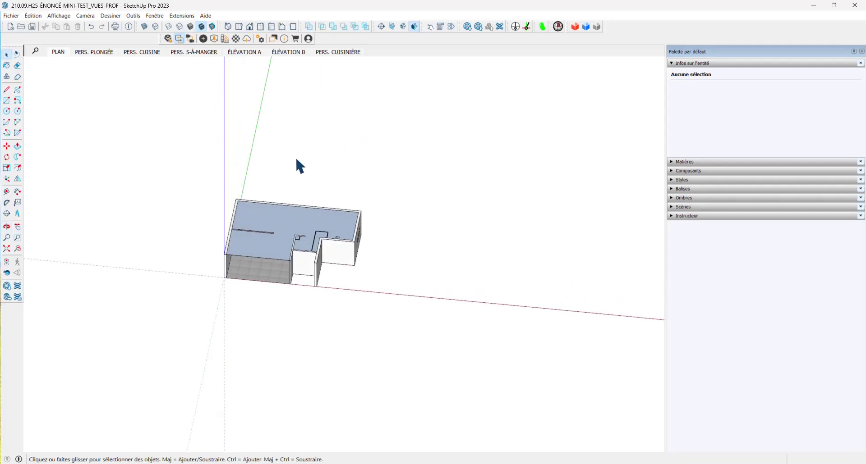
pyautogui.click(516, 27)
pyautogui.moveTo(251, 221); pyautogui.dragTo(285, 223, button='middle')
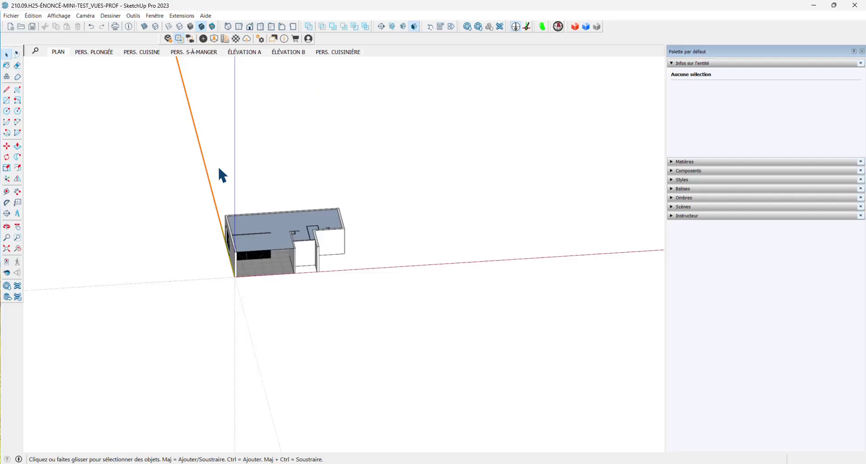
pyautogui.moveTo(233, 224)
pyautogui.mouseDown(button='middle')
pyautogui.moveTo(363, 242)
pyautogui.moveTo(429, 237)
pyautogui.moveTo(397, 248)
pyautogui.mouseUp(button='middle')
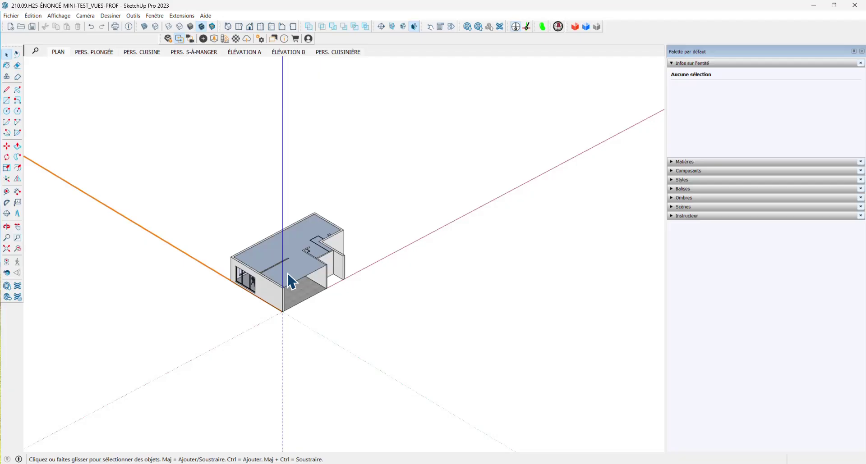
pyautogui.moveTo(318, 289); pyautogui.dragTo(216, 236, button='middle')
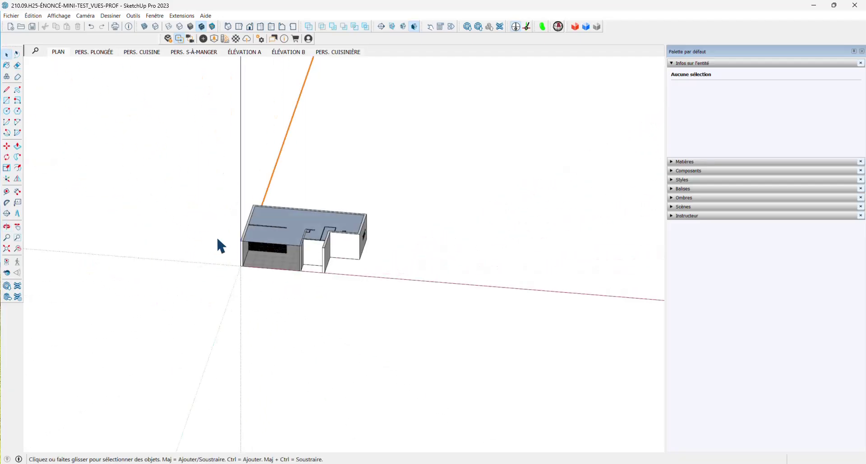
pyautogui.click(515, 26)
pyautogui.scroll(-1, 332, 232)
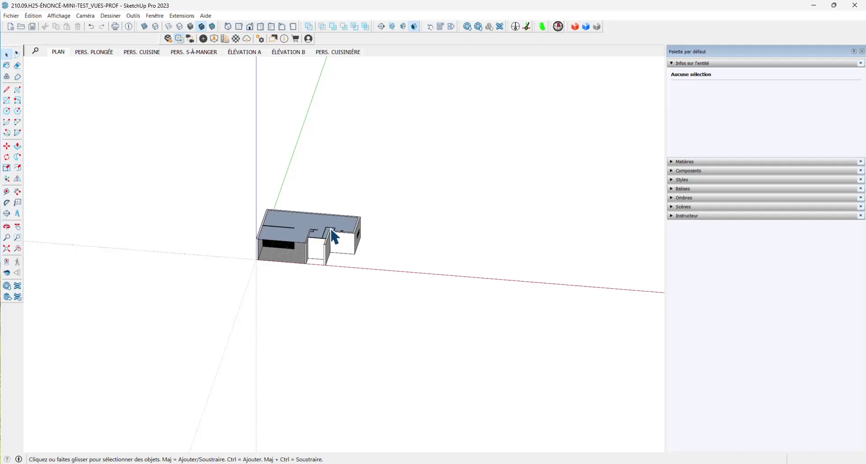
# - Open the add-location map for geolocating the model and move its window clear of the window edge
pyautogui.click(14, 17)
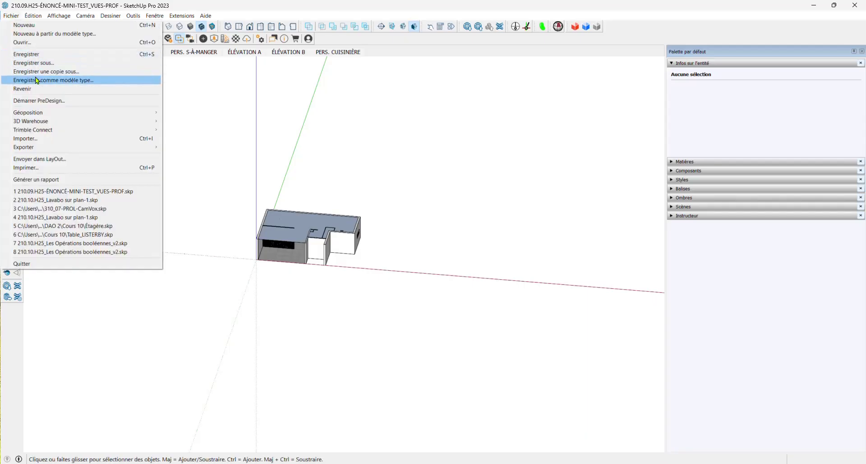
pyautogui.moveTo(36, 115)
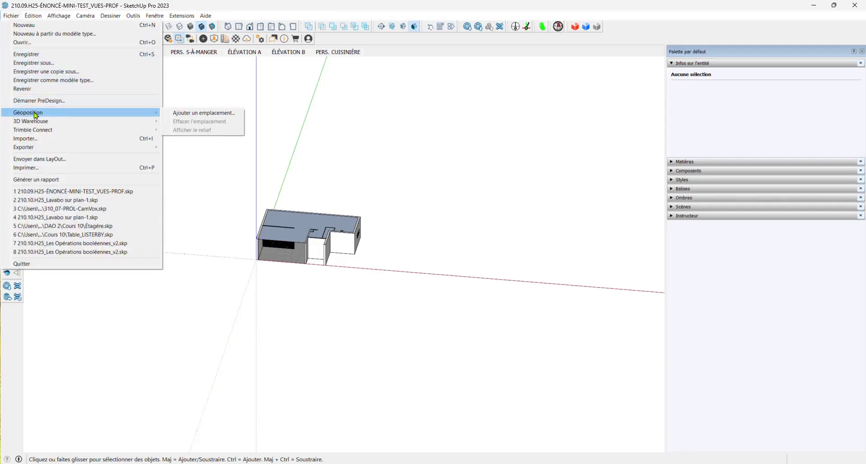
pyautogui.click(189, 116)
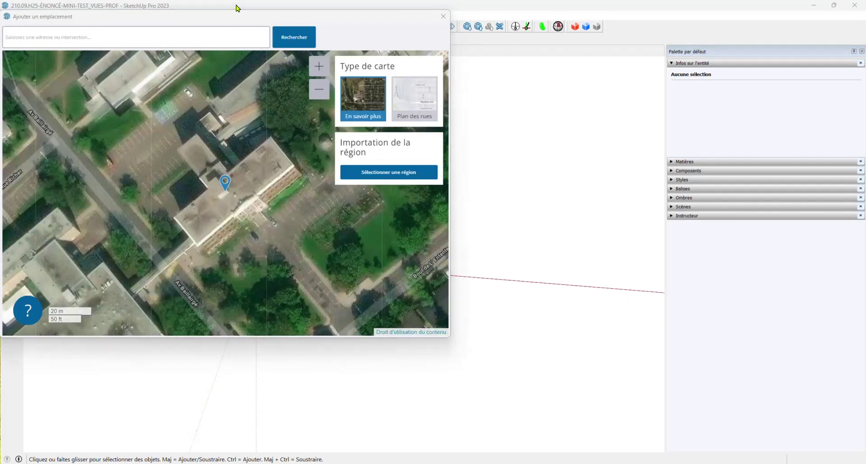
pyautogui.moveTo(245, 19); pyautogui.dragTo(337, 43)
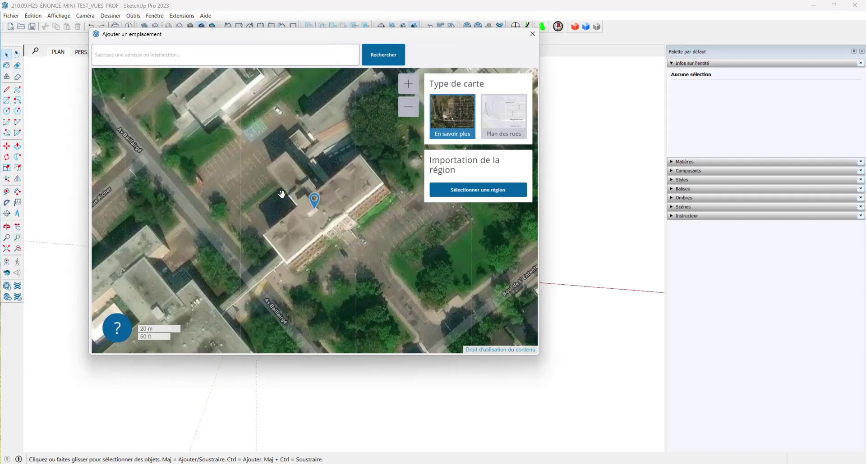
# - Examine the satellite map around the building on Av Baillairgé, from city scale down to its roof
pyautogui.scroll(-1, 238, 227)
pyautogui.scroll(-3, 237, 227)
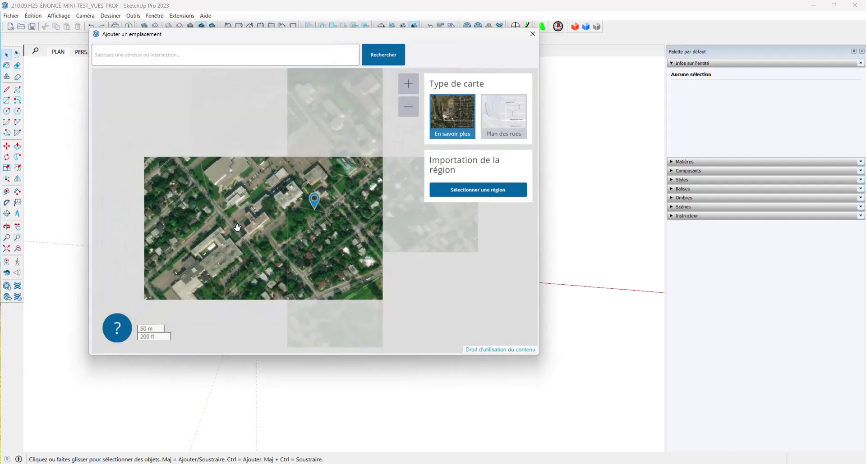
pyautogui.scroll(-2, 238, 230)
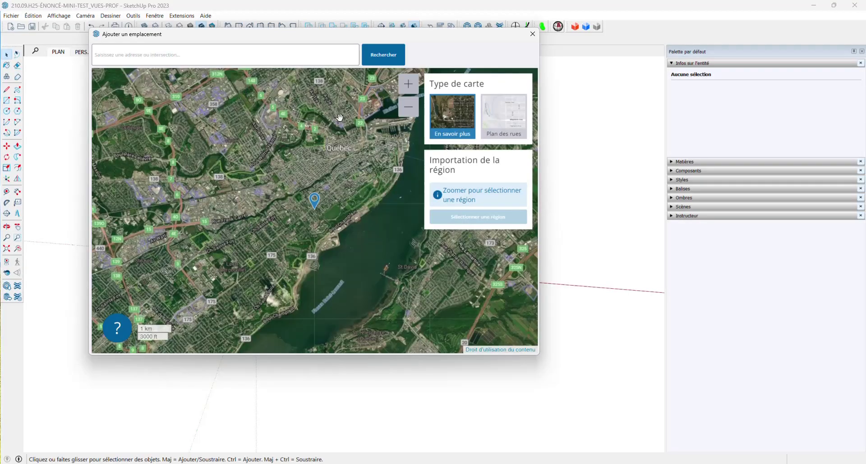
pyautogui.scroll(1, 247, 262)
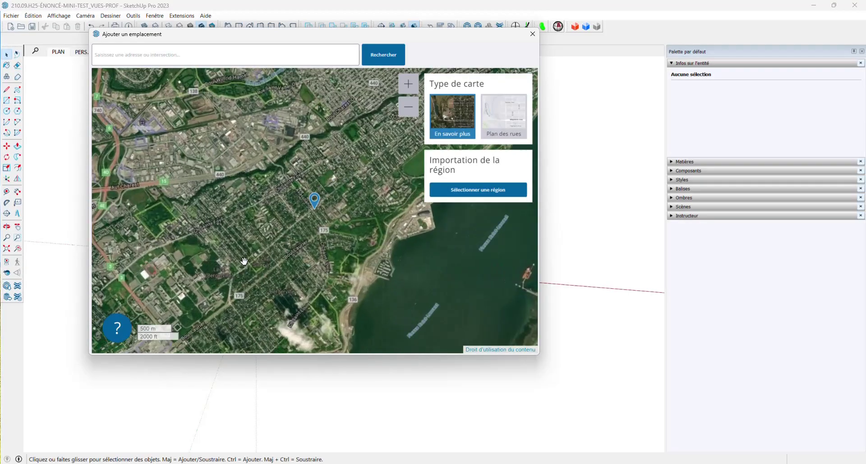
pyautogui.scroll(1, 224, 201)
pyautogui.scroll(1, 234, 194)
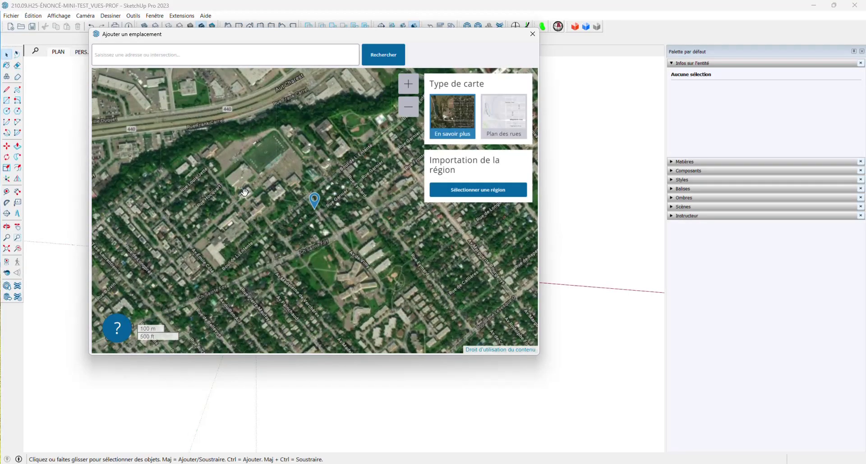
pyautogui.scroll(2, 257, 189)
pyautogui.scroll(1, 233, 245)
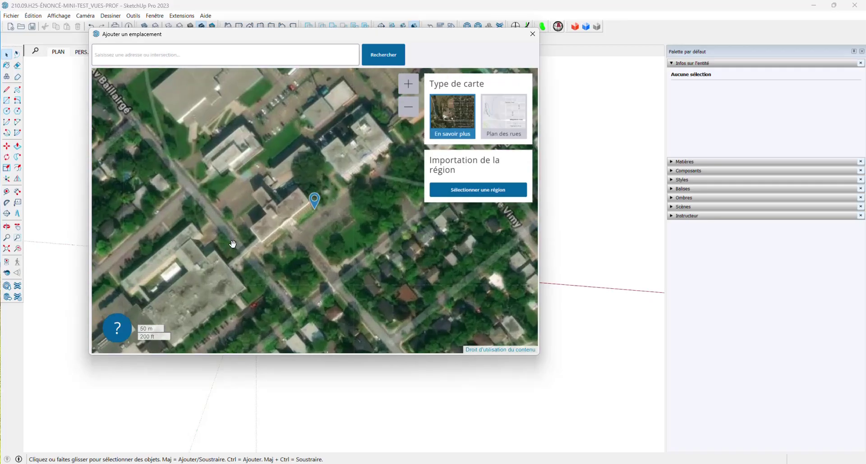
pyautogui.scroll(1, 272, 156)
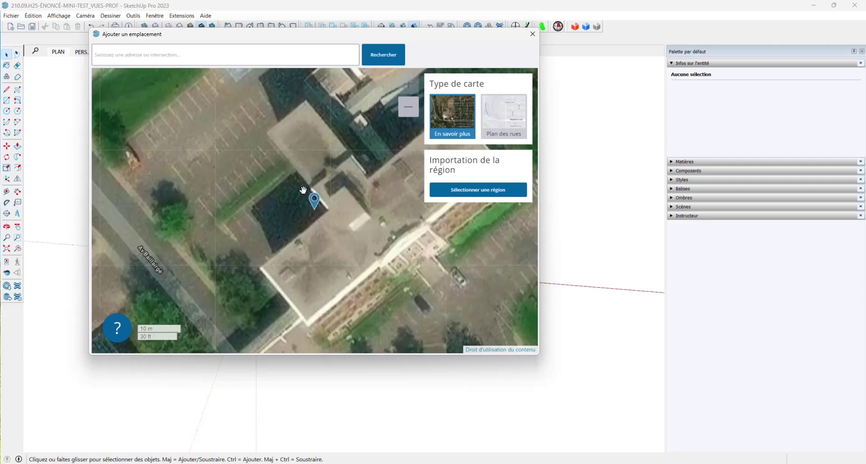
pyautogui.scroll(-1, 275, 216)
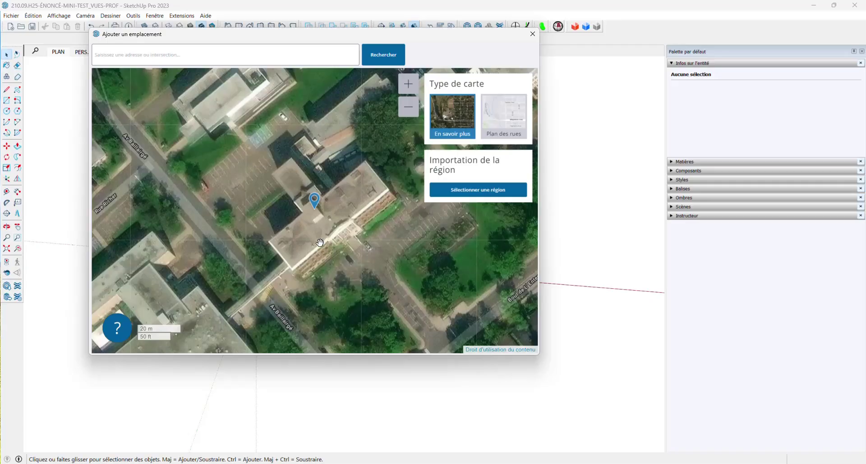
pyautogui.scroll(1, 304, 240)
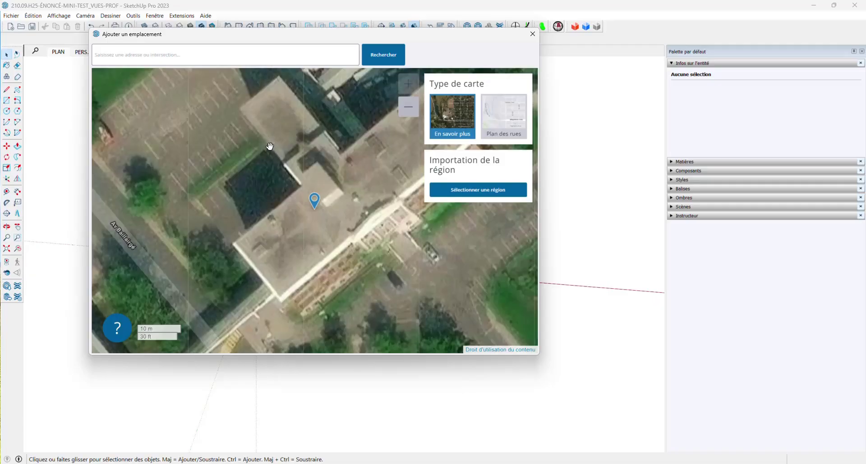
pyautogui.scroll(-1, 289, 228)
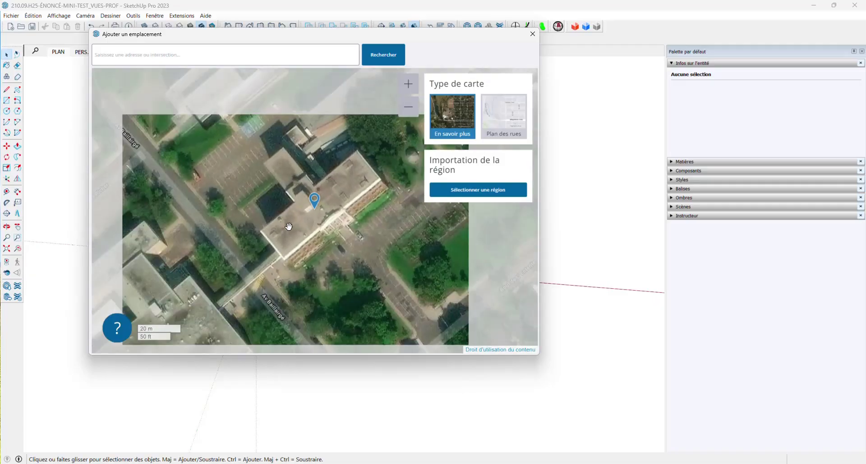
pyautogui.scroll(1, 345, 199)
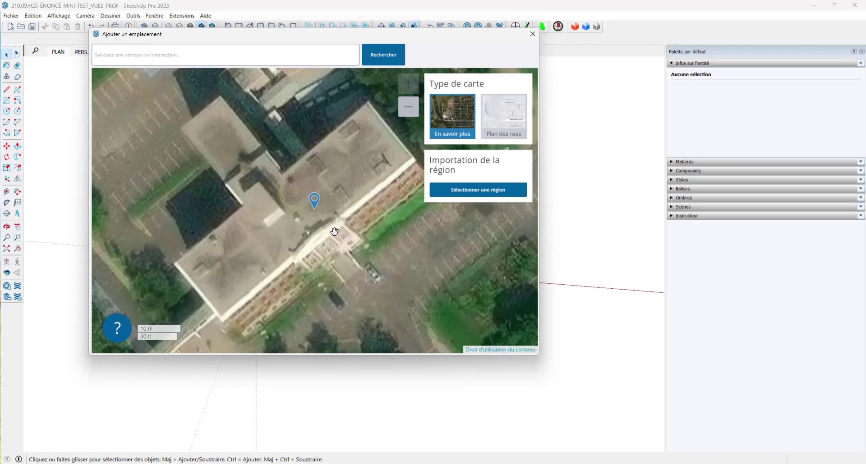
pyautogui.scroll(-2, 334, 232)
pyautogui.scroll(2, 333, 230)
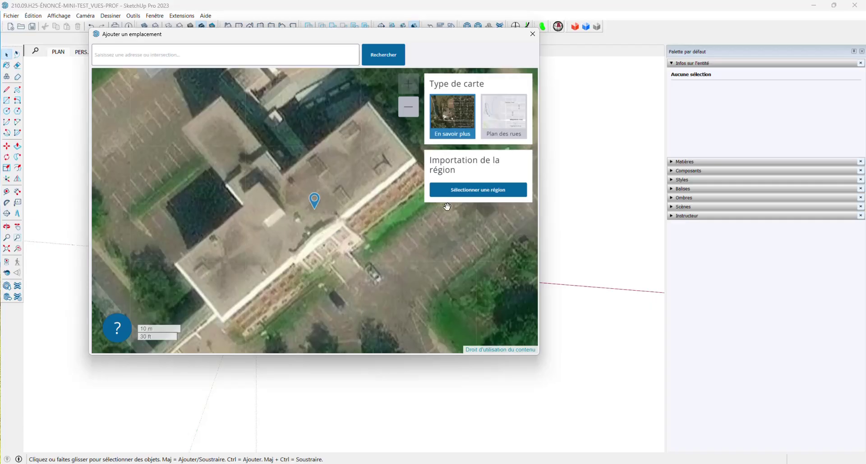
# - Import a map region sized to cover the whole building and its immediate surroundings
pyautogui.click(472, 190)
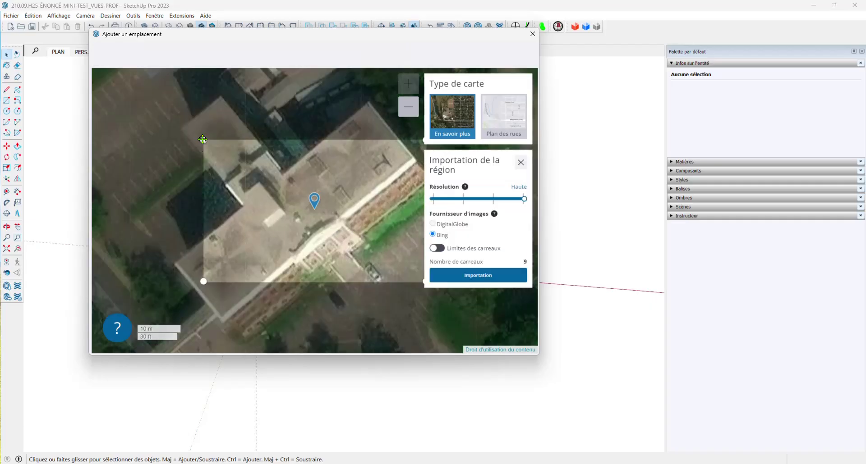
pyautogui.moveTo(203, 140); pyautogui.dragTo(155, 77)
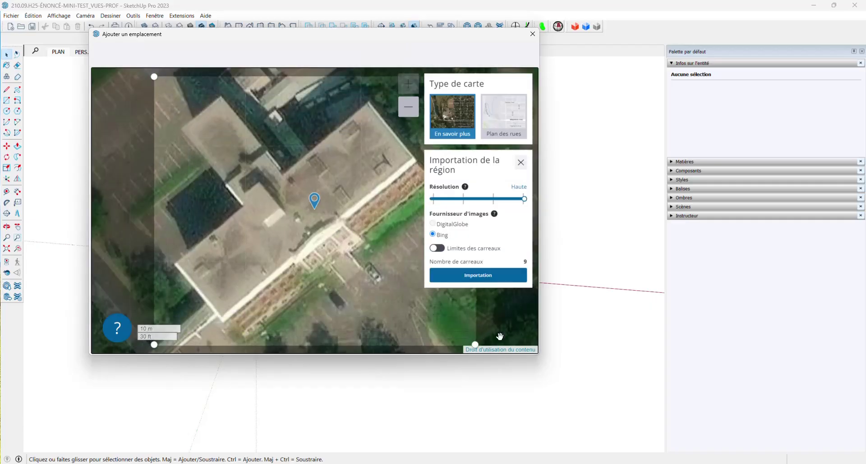
pyautogui.moveTo(475, 345)
pyautogui.mouseDown()
pyautogui.moveTo(456, 336)
pyautogui.moveTo(464, 338)
pyautogui.mouseUp()
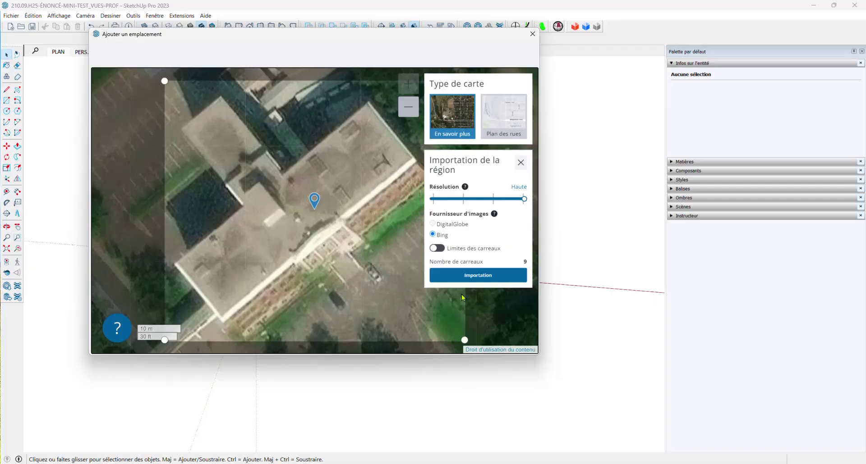
pyautogui.click(465, 276)
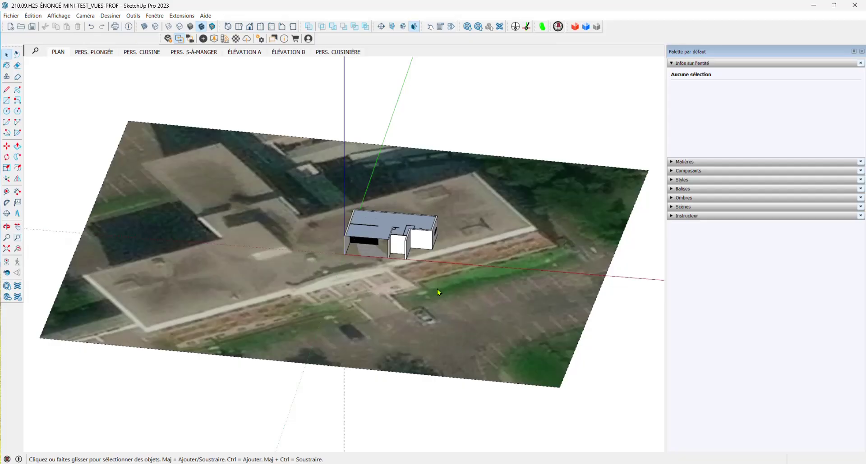
# - Show the north indicator and examine its direction against the imported site image and the model's green axis
pyautogui.moveTo(210, 254); pyautogui.dragTo(231, 296, button='middle')
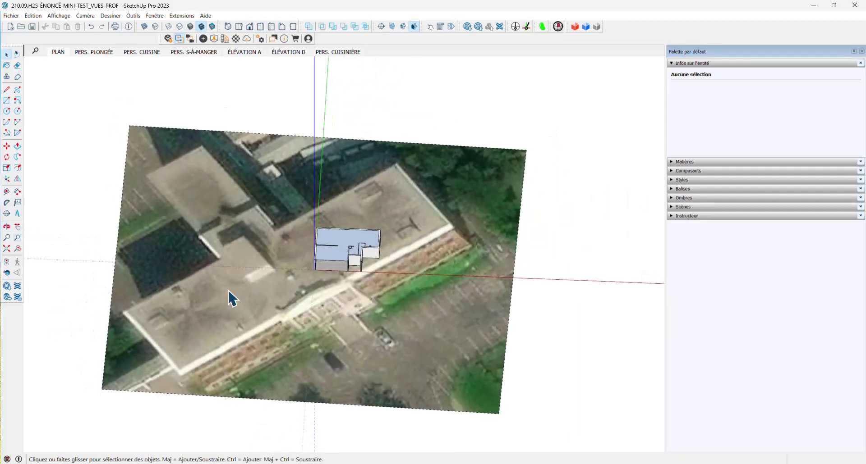
pyautogui.scroll(-2, 234, 300)
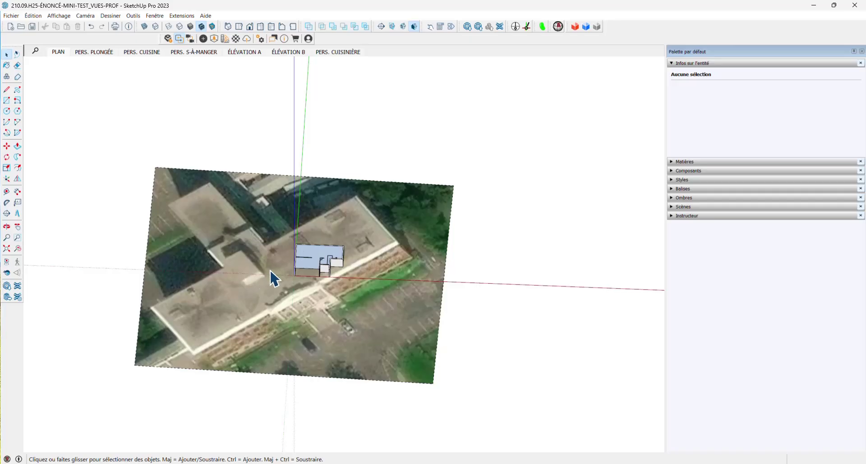
pyautogui.scroll(-1, 397, 261)
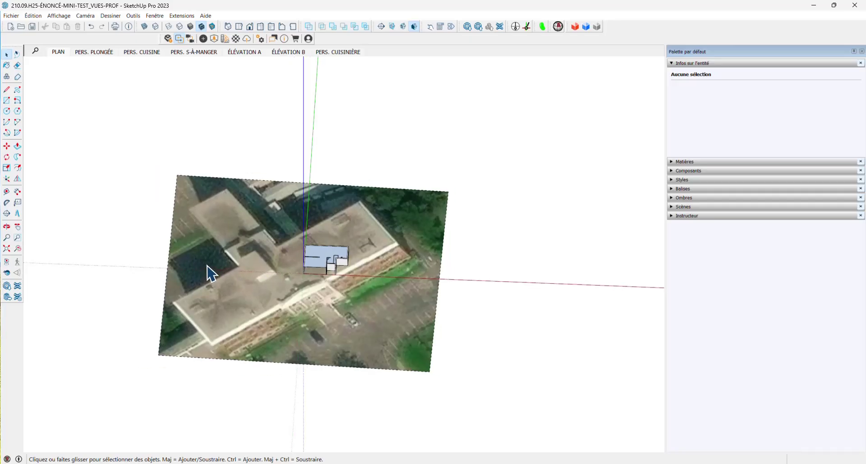
pyautogui.scroll(1, 210, 273)
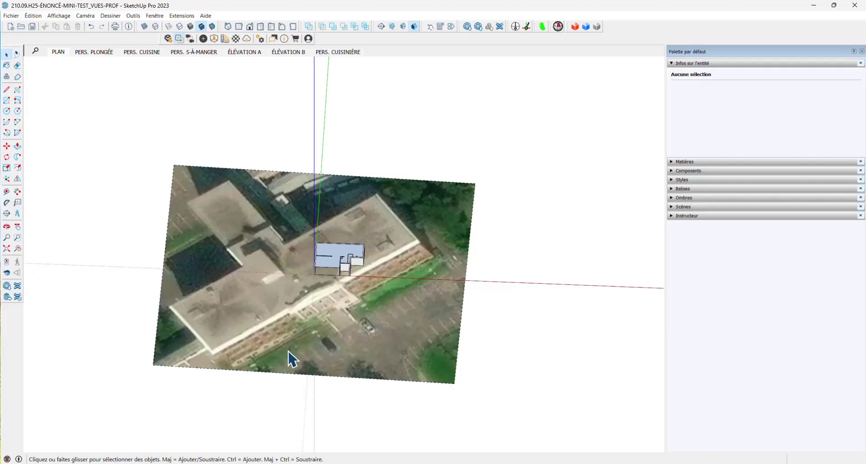
pyautogui.click(515, 26)
pyautogui.moveTo(318, 109); pyautogui.dragTo(316, 212, button='middle')
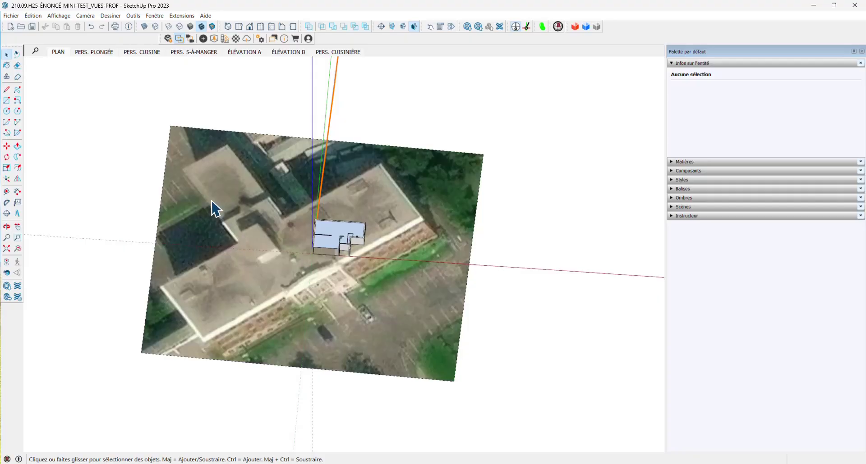
pyautogui.moveTo(249, 208); pyautogui.dragTo(298, 267, button='middle')
pyautogui.scroll(1, 300, 262)
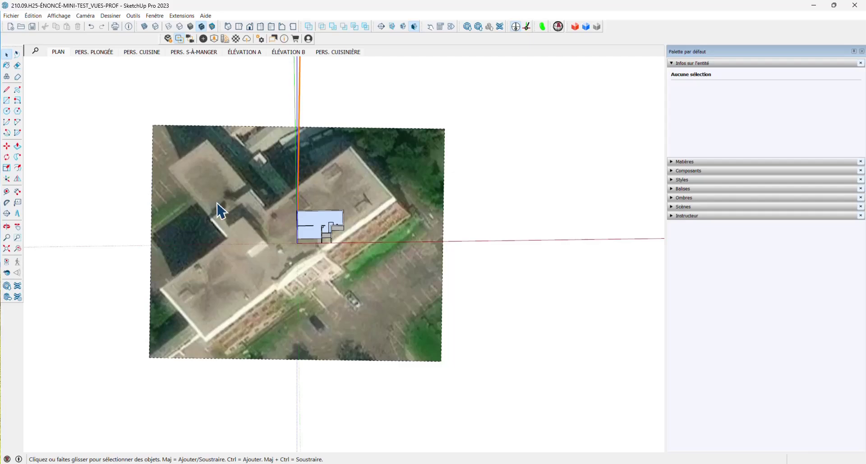
pyautogui.moveTo(220, 208); pyautogui.dragTo(300, 129, button='middle')
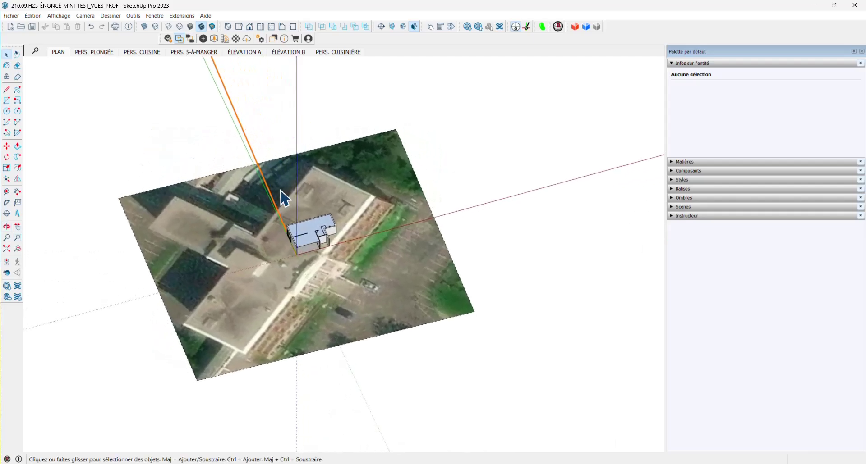
pyautogui.moveTo(284, 188); pyautogui.dragTo(228, 299, button='middle')
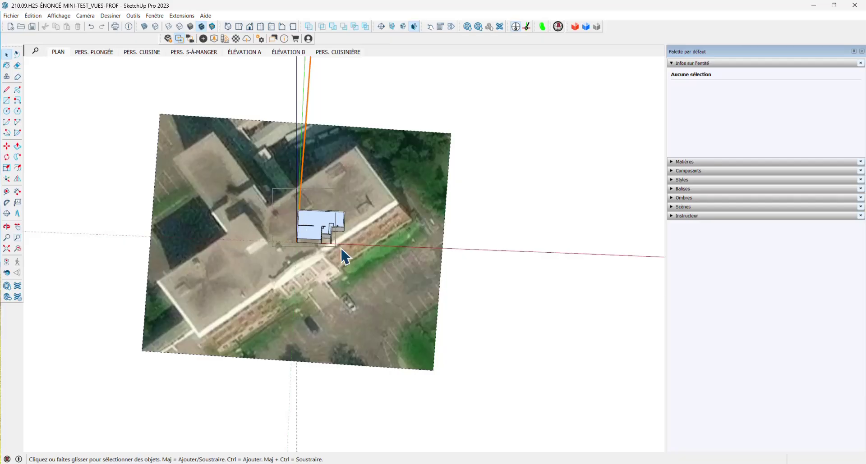
# - Select the whole house model and display it from directly above in parallel projection
pyautogui.hotkey('ctrl', 'a')
pyautogui.moveTo(257, 251); pyautogui.dragTo(257, 216, button='middle')
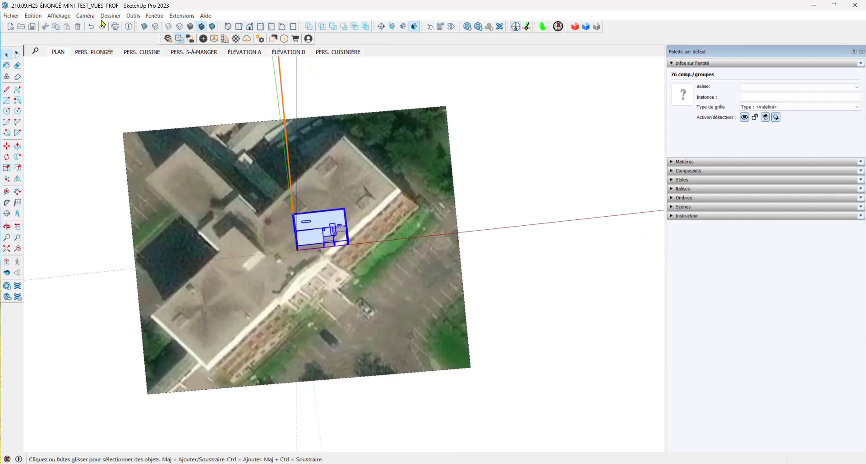
pyautogui.click(239, 26)
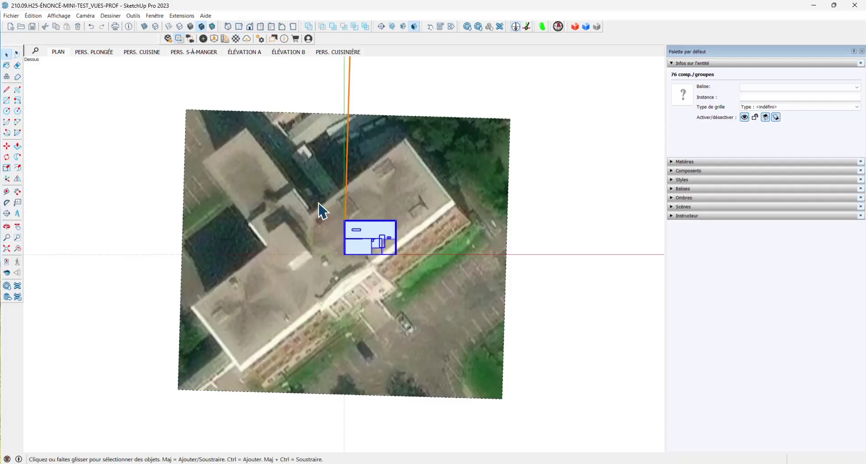
pyautogui.click(86, 16)
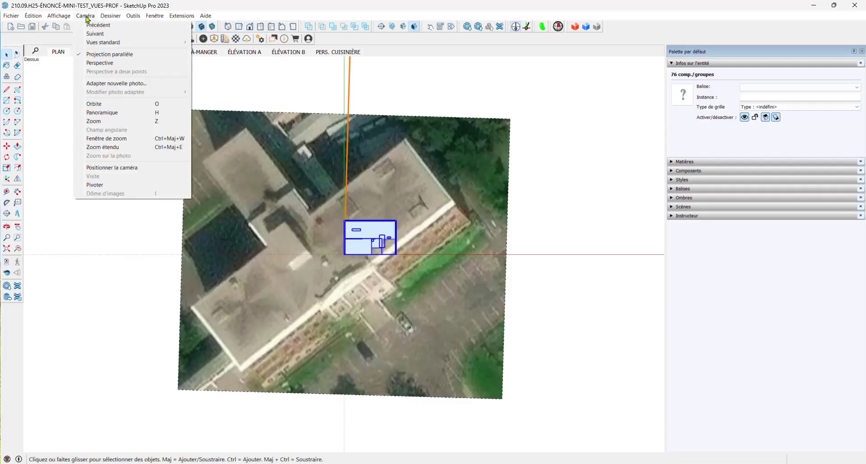
pyautogui.click(100, 62)
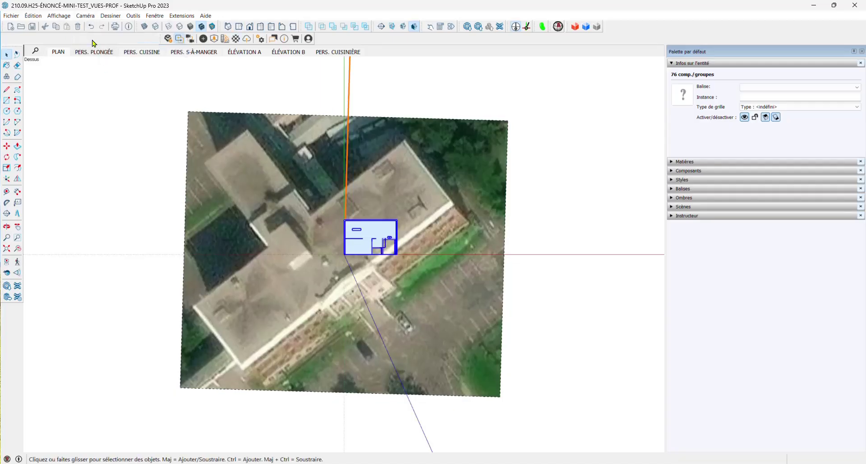
pyautogui.click(86, 16)
pyautogui.click(97, 52)
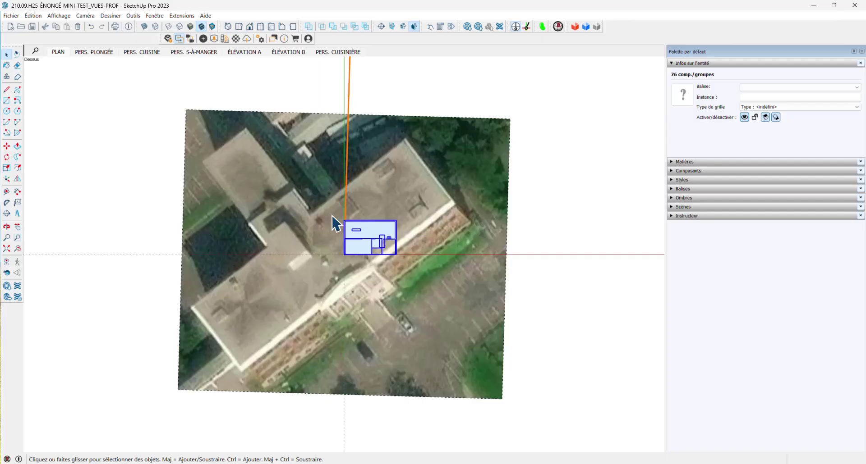
# - Move the selected house by its upper-left corner about 67' 2" along the red axis, to the dark courtyard beside the building
pyautogui.scroll(3, 343, 247)
pyautogui.scroll(2, 343, 247)
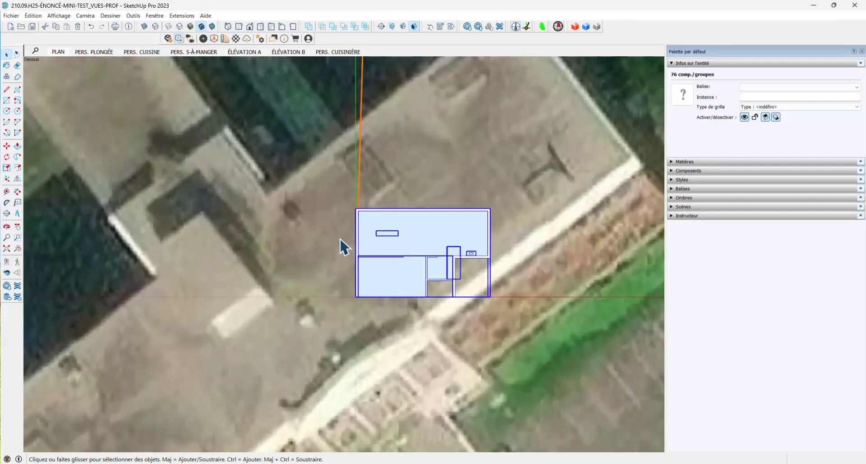
pyautogui.press('m')
pyautogui.click(354, 208)
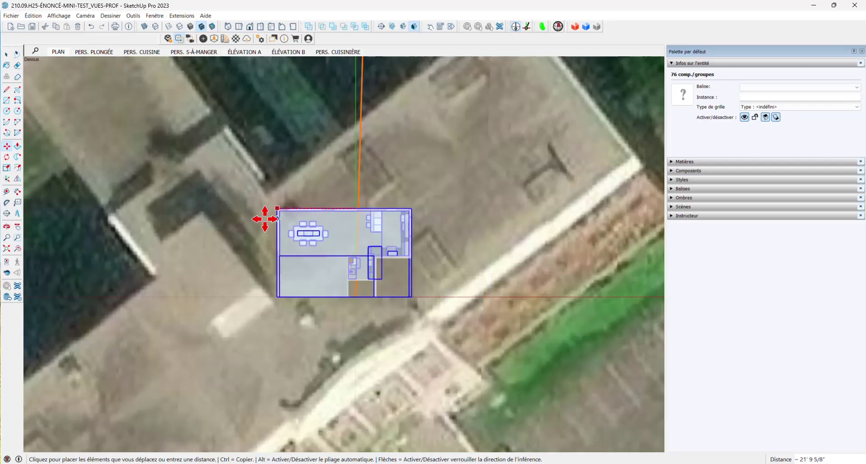
pyautogui.scroll(-1, 361, 193)
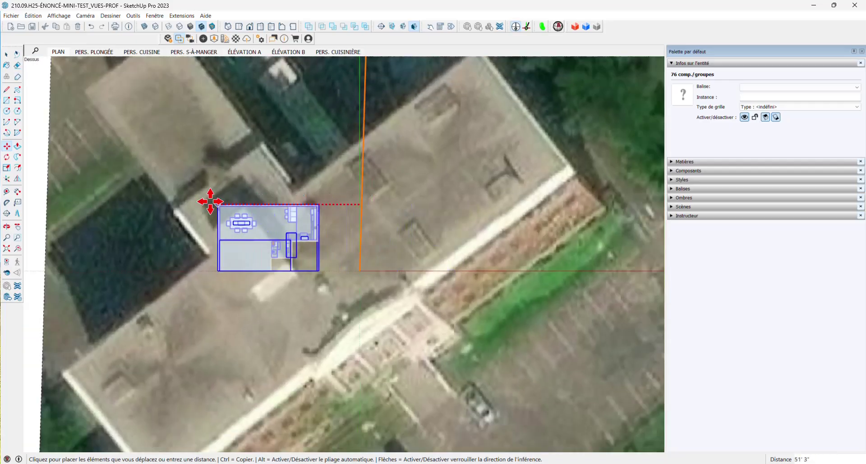
pyautogui.scroll(1, 203, 198)
pyautogui.scroll(-1, 198, 176)
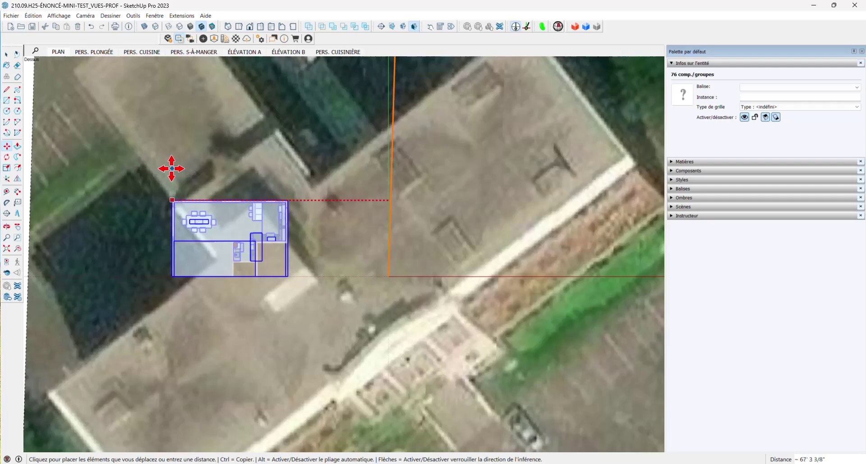
pyautogui.click(171, 170)
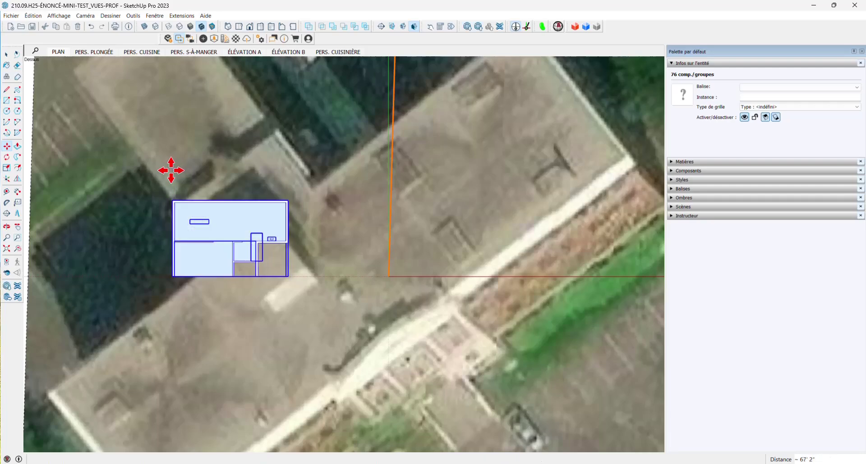
# - Rotate the house 128.1° about its upper-left corner so it lines up with the roof edges in the site image
pyautogui.press('q')
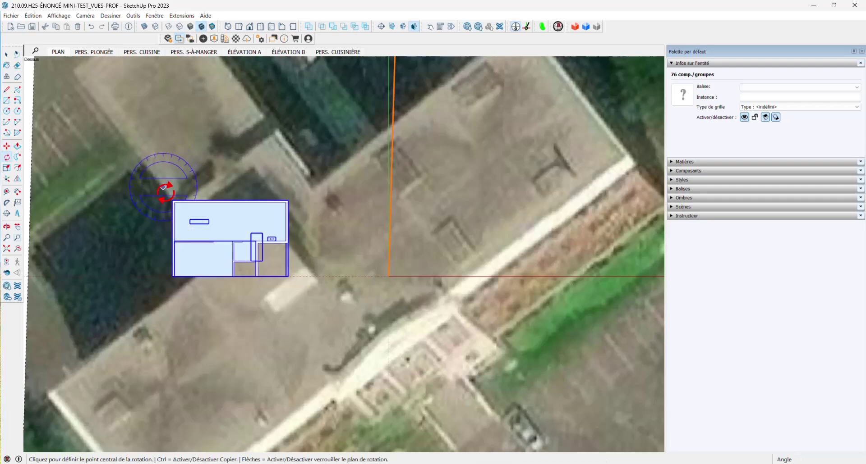
pyautogui.scroll(5, 174, 201)
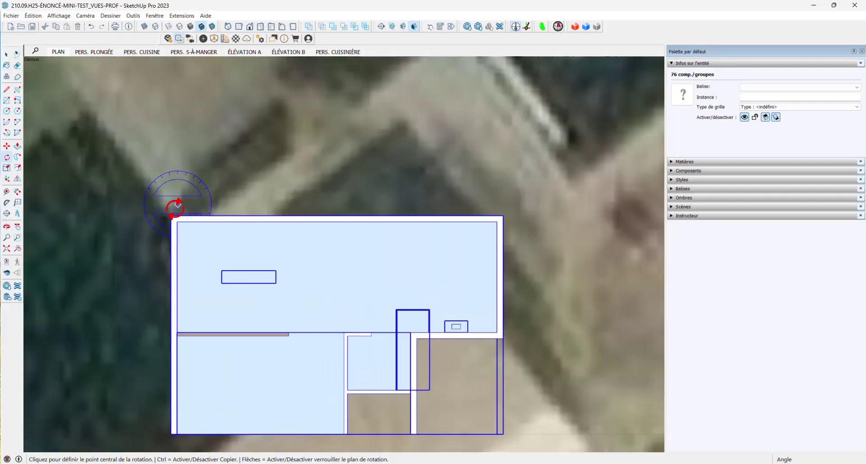
pyautogui.click(171, 216)
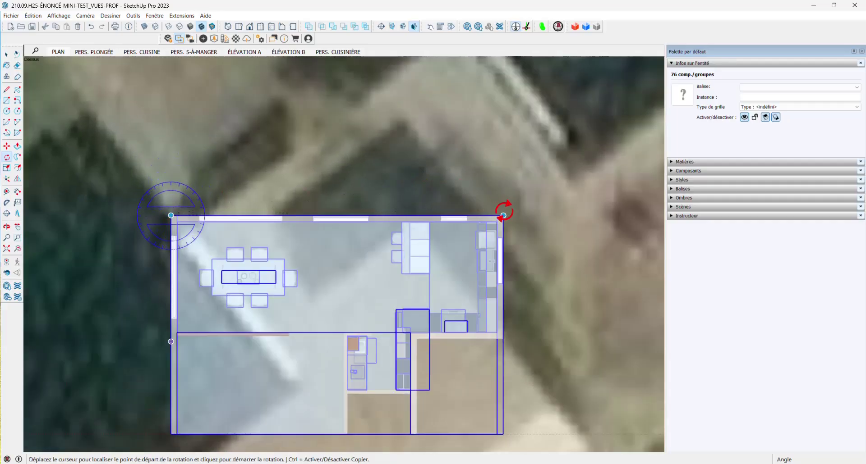
pyautogui.click(503, 215)
pyautogui.scroll(-5, 502, 211)
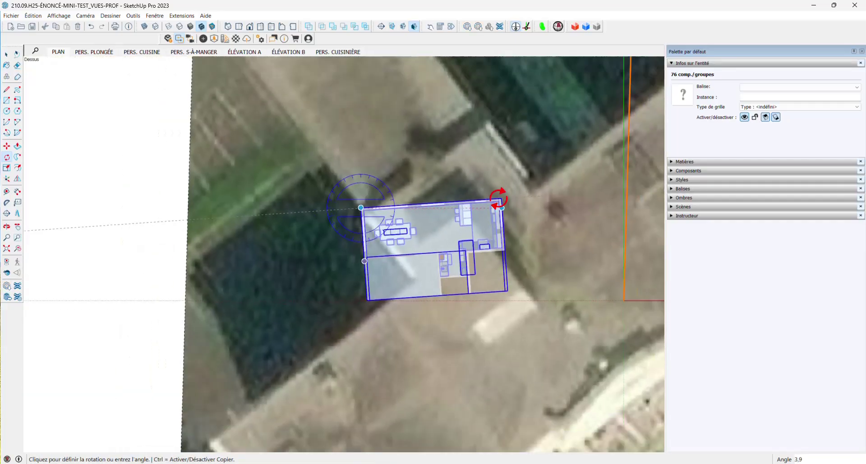
pyautogui.scroll(-1, 491, 199)
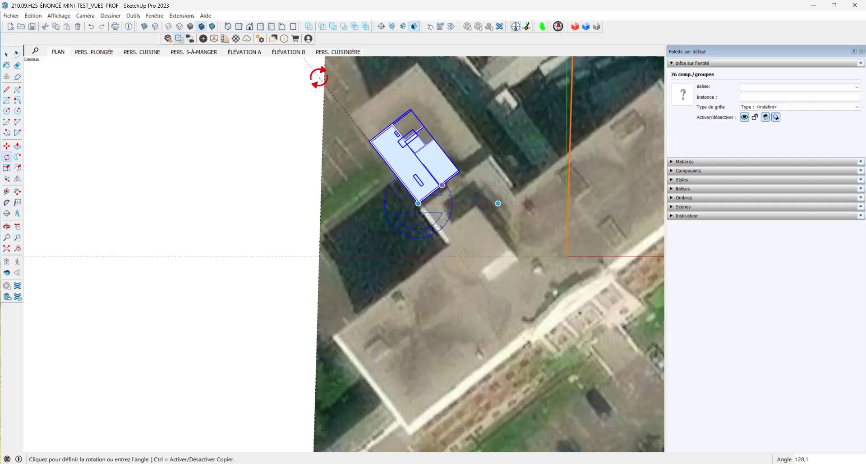
pyautogui.click(318, 78)
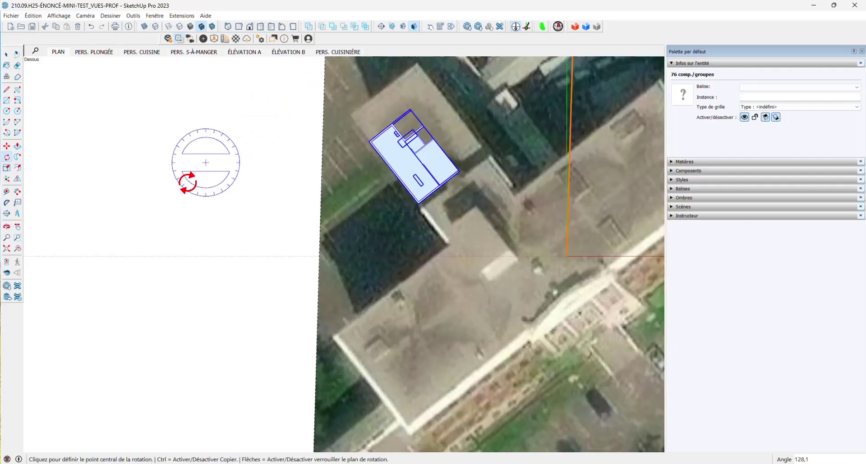
pyautogui.scroll(-4, 194, 183)
pyautogui.scroll(3, 375, 199)
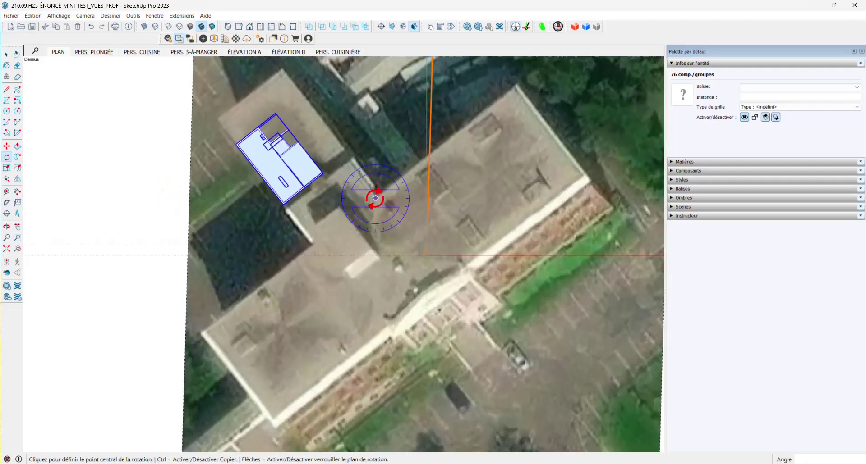
pyautogui.click(9, 55)
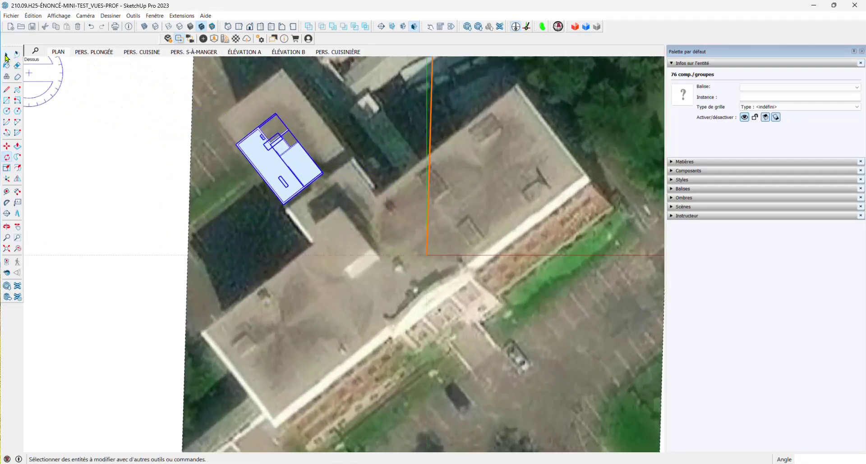
pyautogui.click(6, 56)
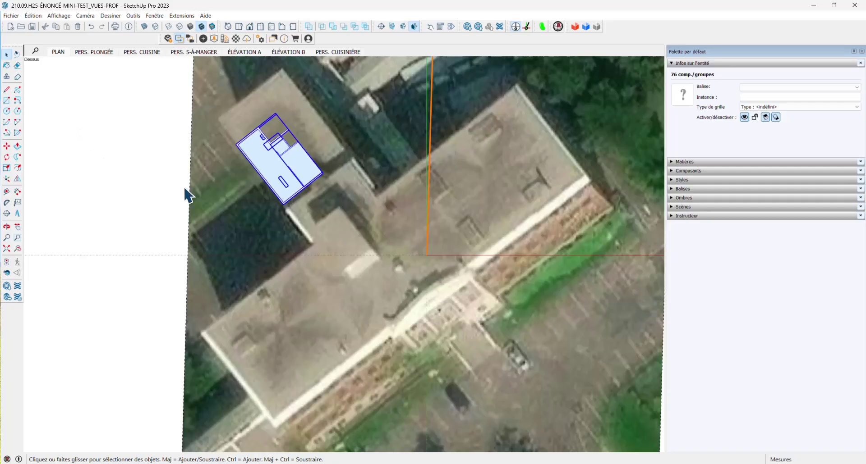
pyautogui.scroll(-2, 252, 235)
pyautogui.moveTo(261, 241); pyautogui.dragTo(313, 187, button='middle')
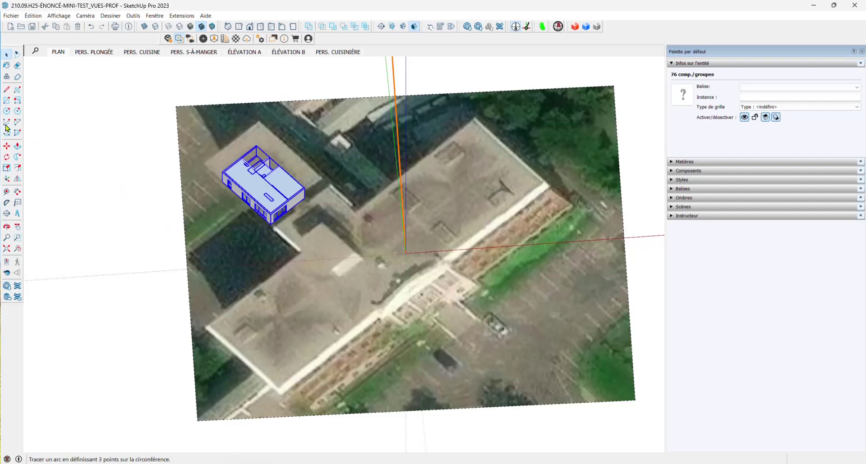
pyautogui.click(6, 100)
pyautogui.click(116, 243)
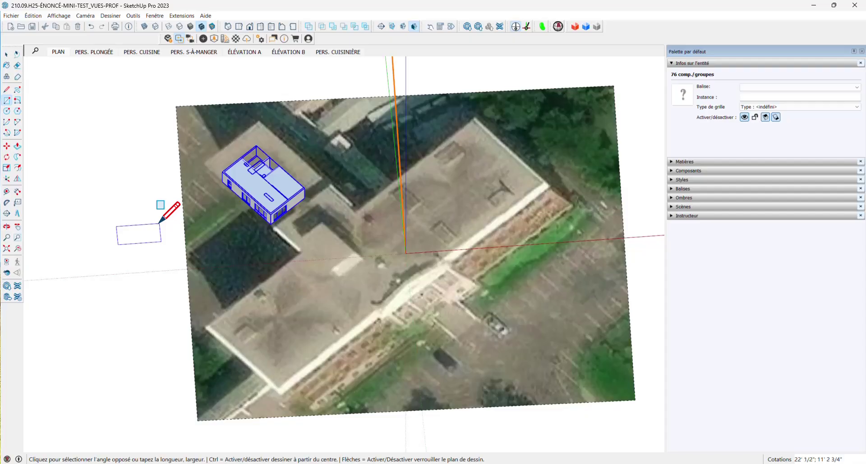
pyautogui.press('Escape')
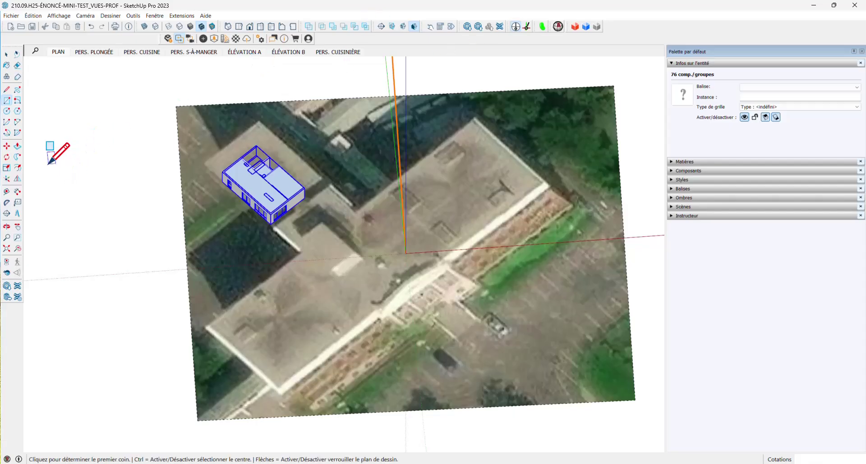
# - Place the origin of the drawing axes at the house's bottom corner, where the windowed long facade meets the side wall
pyautogui.scroll(3, 128, 205)
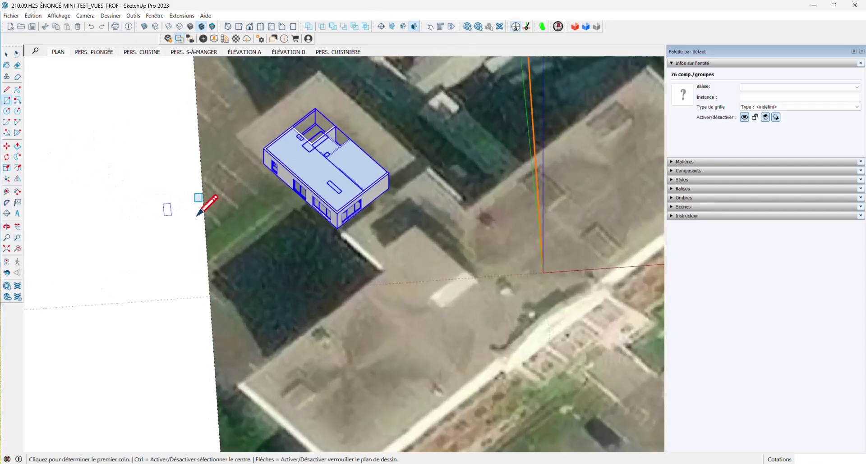
pyautogui.moveTo(256, 193)
pyautogui.mouseDown(button='middle')
pyautogui.moveTo(469, 157)
pyautogui.moveTo(188, 238)
pyautogui.moveTo(270, 242)
pyautogui.moveTo(97, 245)
pyautogui.mouseUp(button='middle')
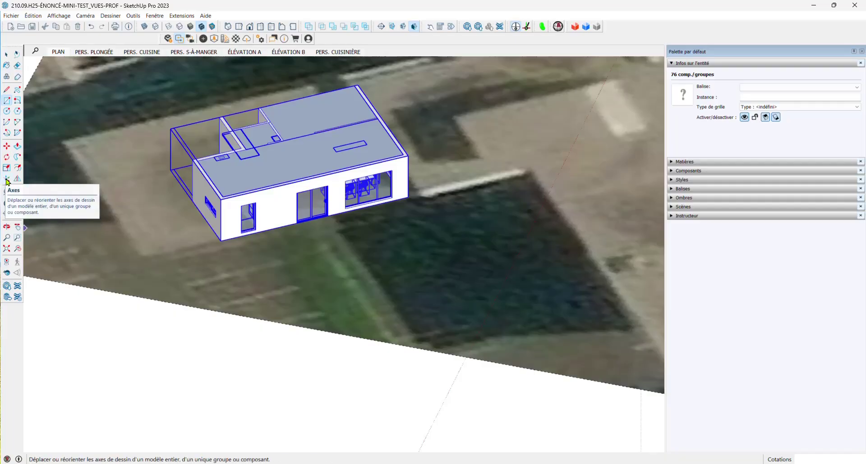
pyautogui.click(7, 181)
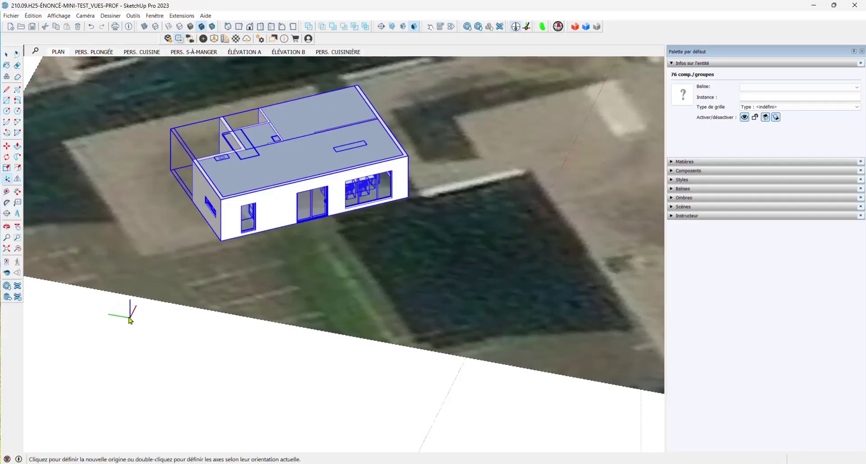
pyautogui.scroll(-2, 130, 321)
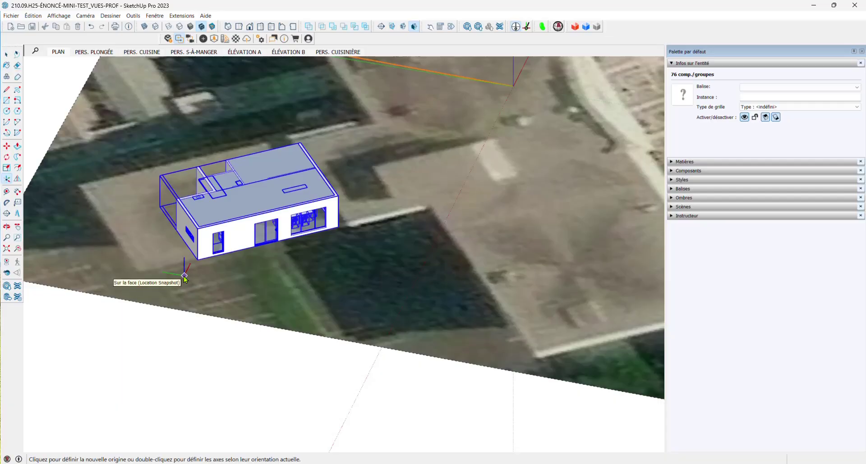
pyautogui.scroll(3, 193, 271)
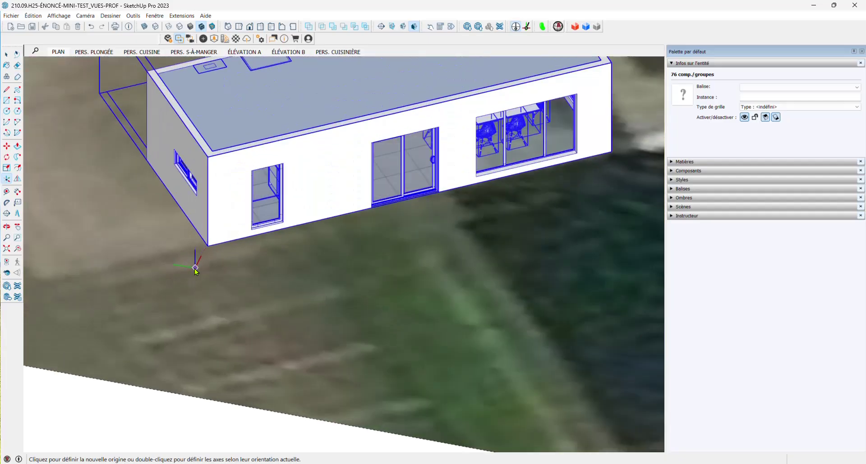
pyautogui.scroll(2, 201, 260)
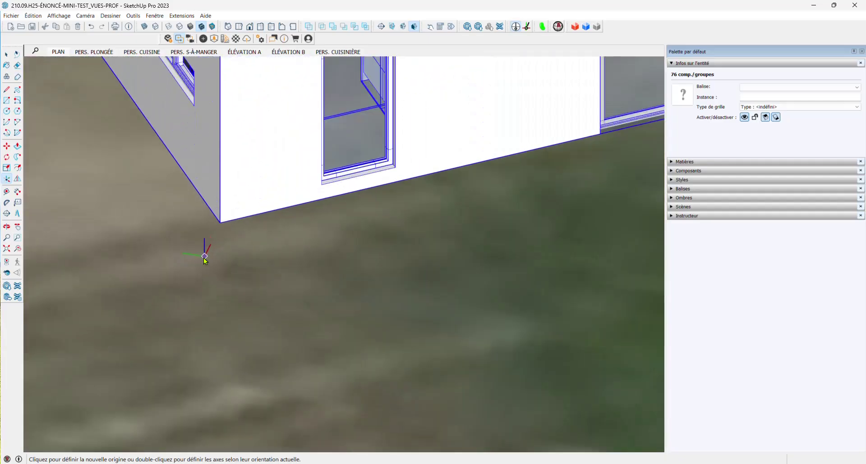
pyautogui.click(220, 222)
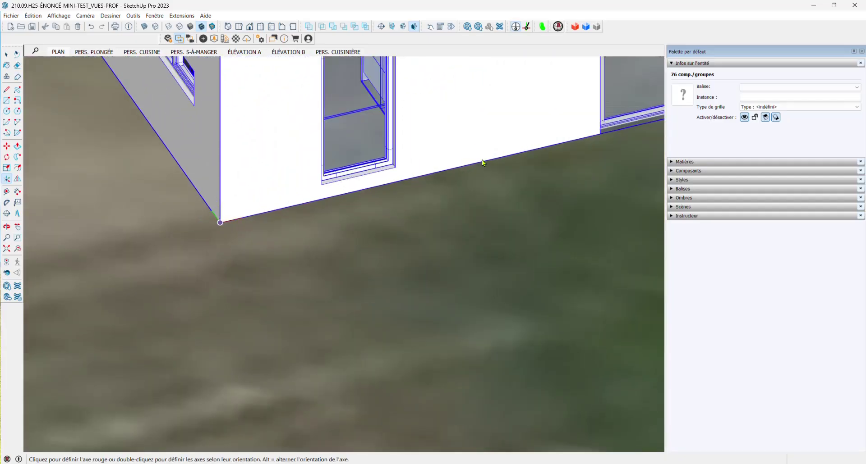
# - Align the red axis with the base of the windowed long facade and the green axis with the base of the side wall
pyautogui.scroll(-2, 399, 209)
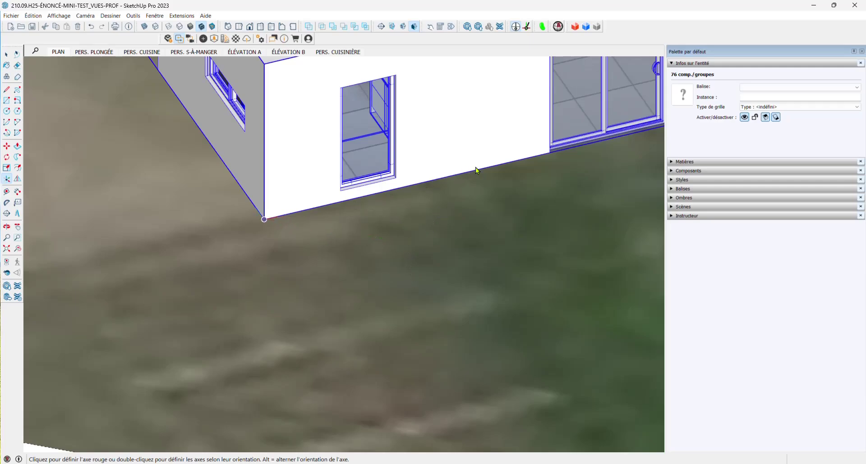
pyautogui.scroll(-1, 477, 170)
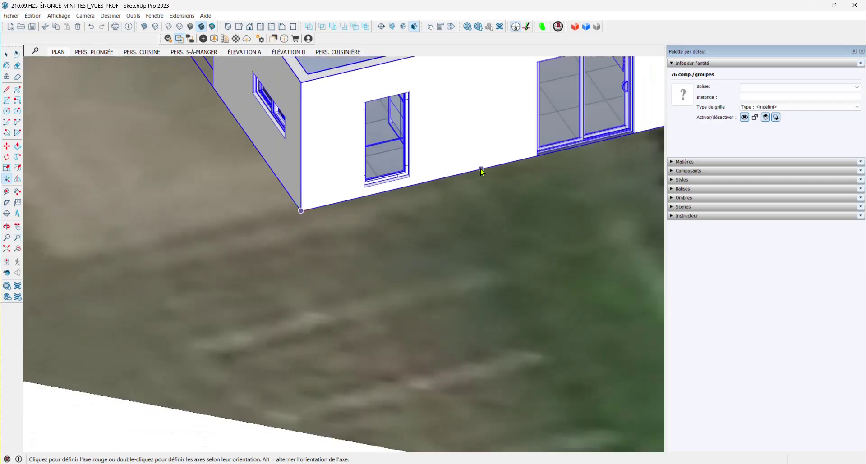
pyautogui.click(480, 169)
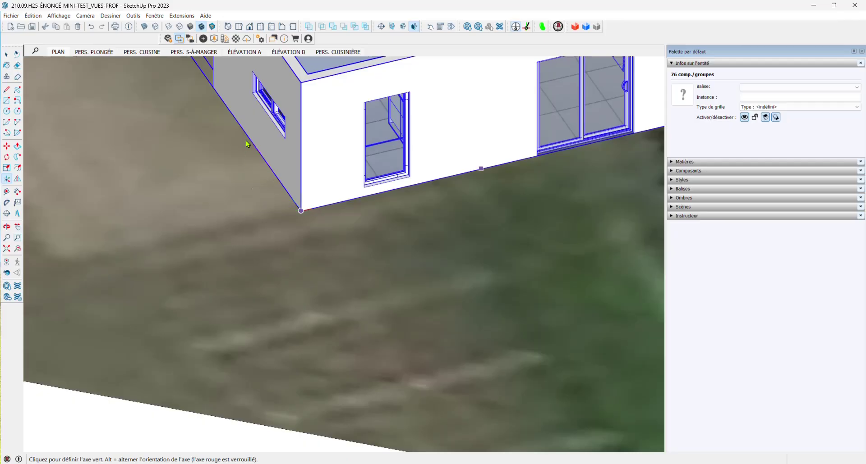
pyautogui.click(225, 105)
pyautogui.scroll(-2, 306, 210)
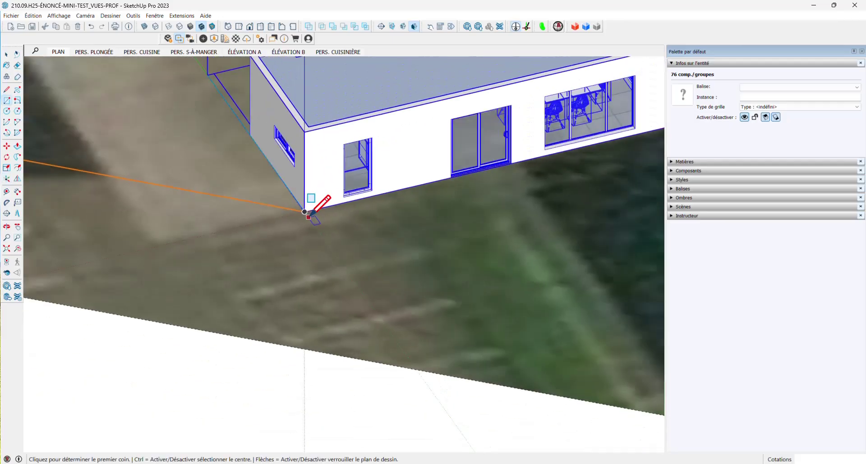
pyautogui.scroll(-4, 307, 212)
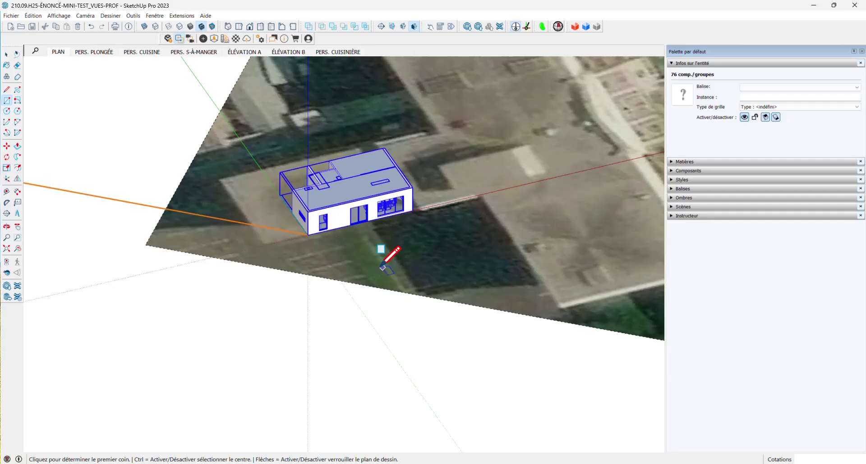
pyautogui.scroll(-5, 354, 274)
pyautogui.scroll(4, 334, 269)
pyautogui.press('space')
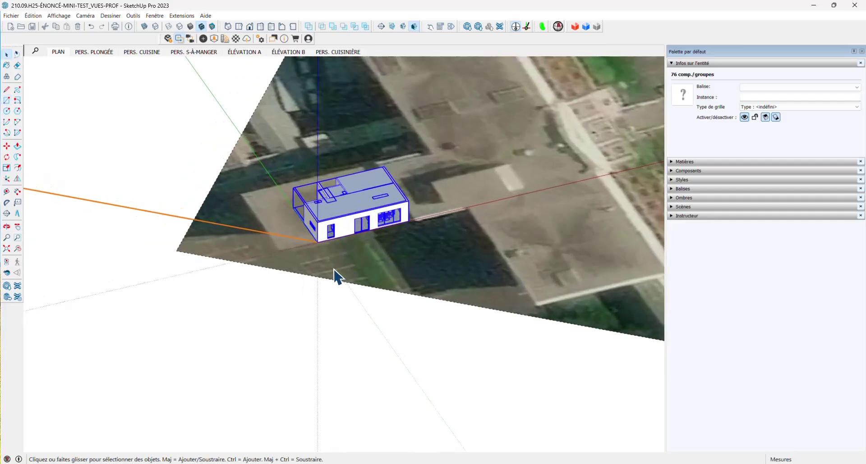
# - Examine the placement of the house and the realigned axes on the satellite image, from above and facing the windowed long facade
pyautogui.scroll(2, 239, 252)
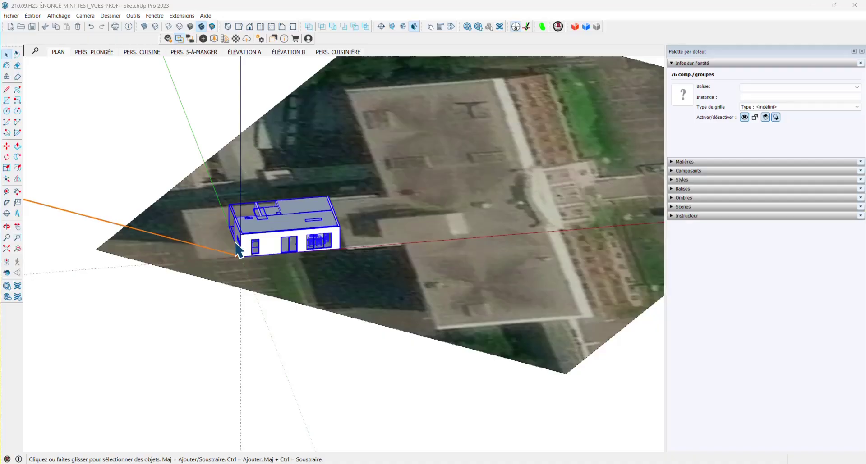
pyautogui.scroll(-4, 313, 267)
pyautogui.moveTo(440, 247); pyautogui.dragTo(218, 294, button='middle')
pyautogui.moveTo(334, 274); pyautogui.dragTo(384, 216, button='middle')
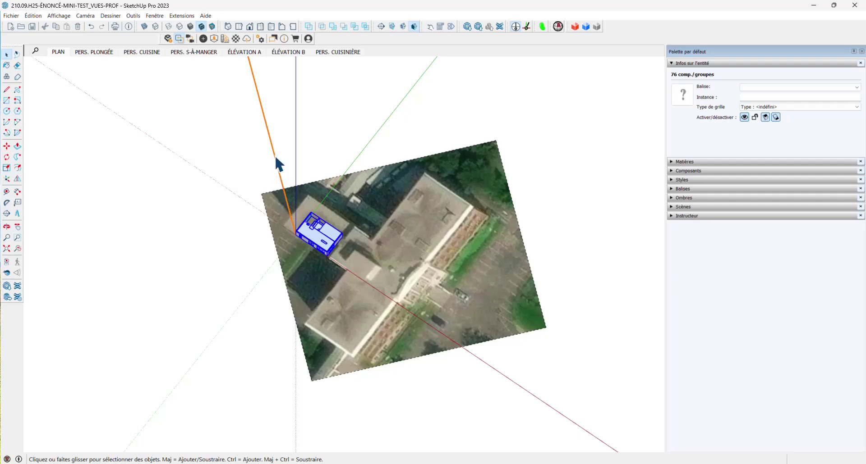
pyautogui.moveTo(336, 230); pyautogui.dragTo(336, 331, button='middle')
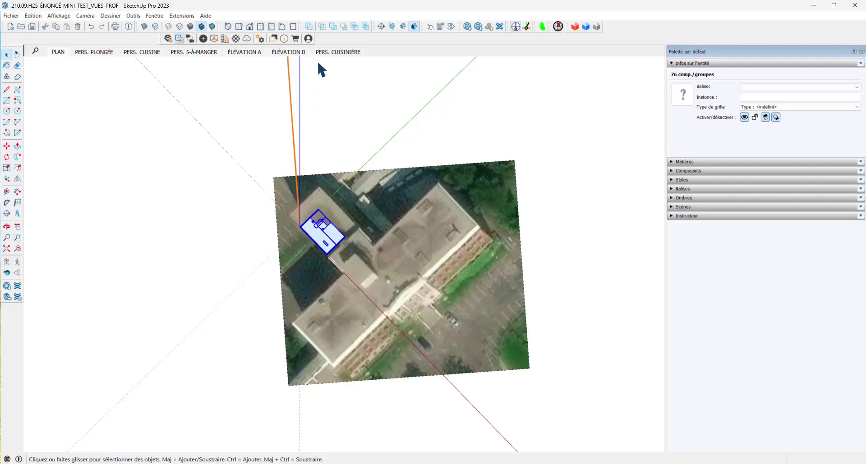
pyautogui.press('o')
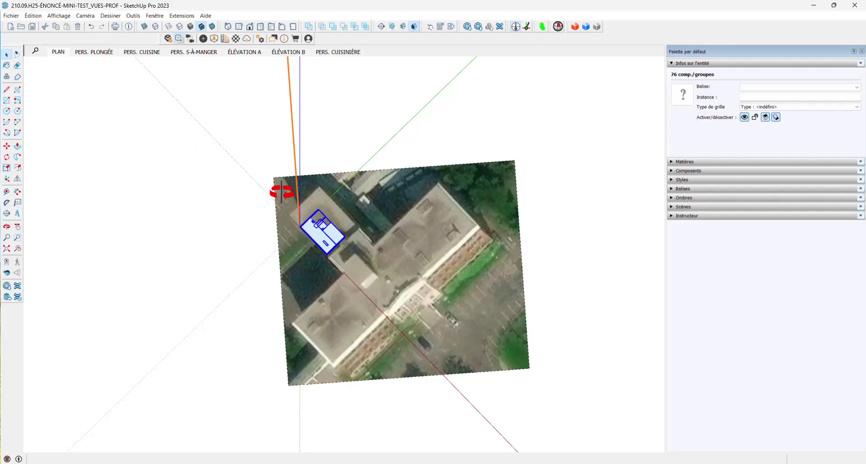
pyautogui.moveTo(280, 191); pyautogui.dragTo(418, 151)
pyautogui.moveTo(419, 151); pyautogui.dragTo(321, 257, button='middle')
pyautogui.scroll(6, 331, 284)
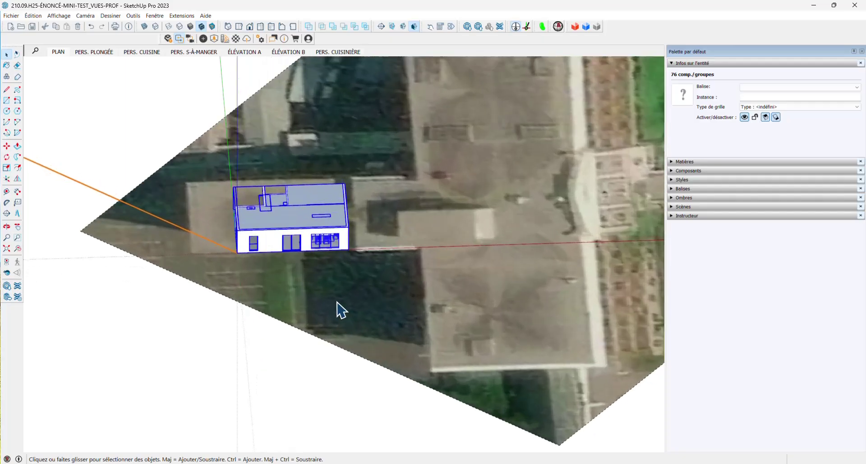
pyautogui.scroll(2, 164, 284)
pyautogui.scroll(-2, 315, 251)
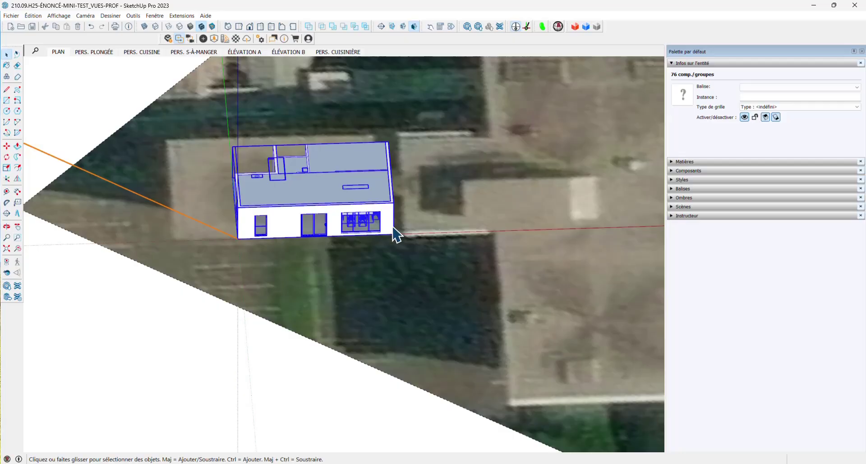
# - Open the shadow settings and turn on the display of shadows in the model
pyautogui.click(671, 198)
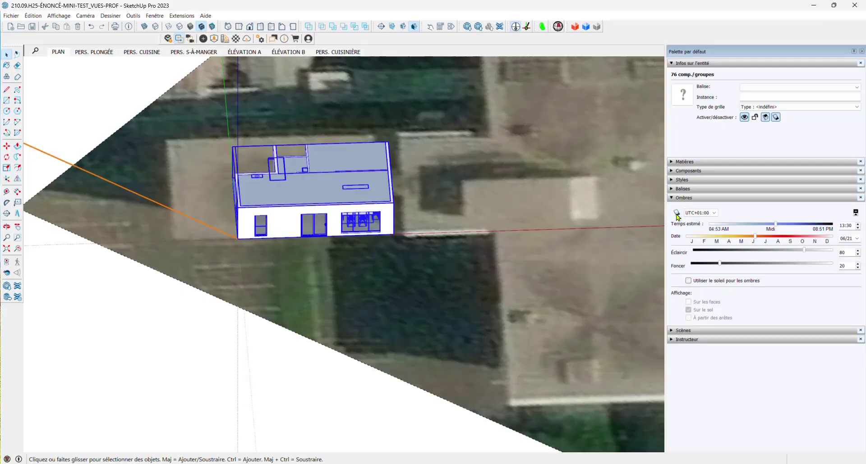
pyautogui.click(676, 213)
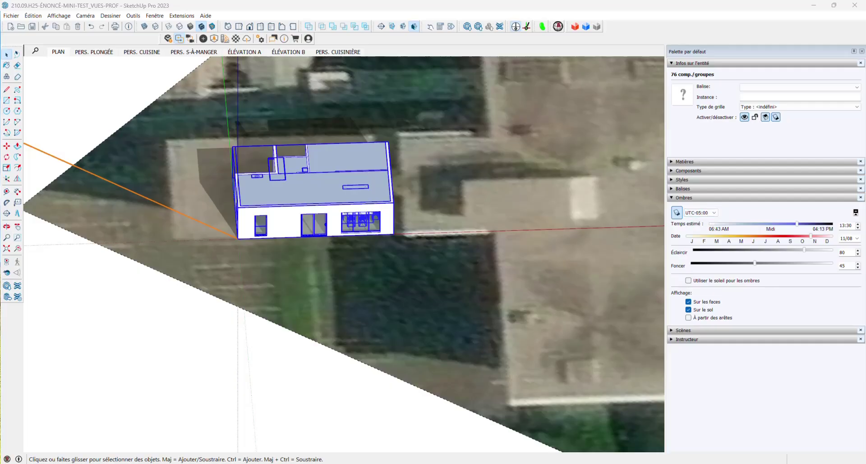
# - Consult Canada's official time zone maps in the browser, and set the shadow time zone in SketchUp to UTC-04:00
pyautogui.hotkey('alt', 'Tab')
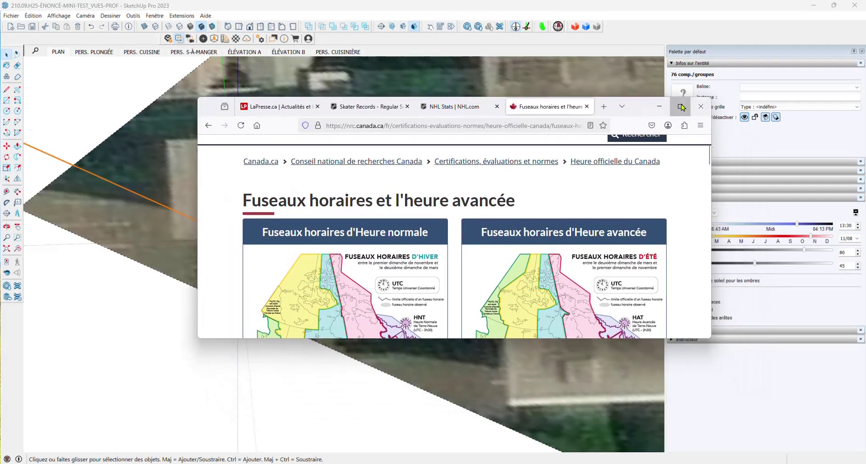
pyautogui.click(681, 107)
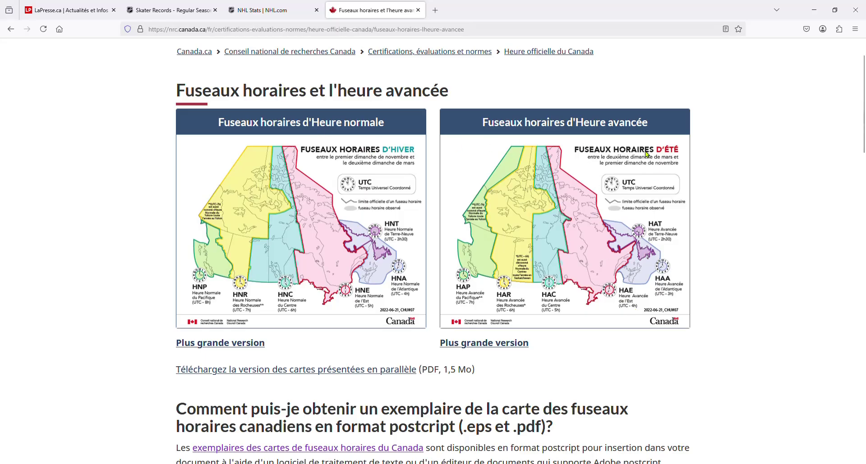
pyautogui.click(814, 10)
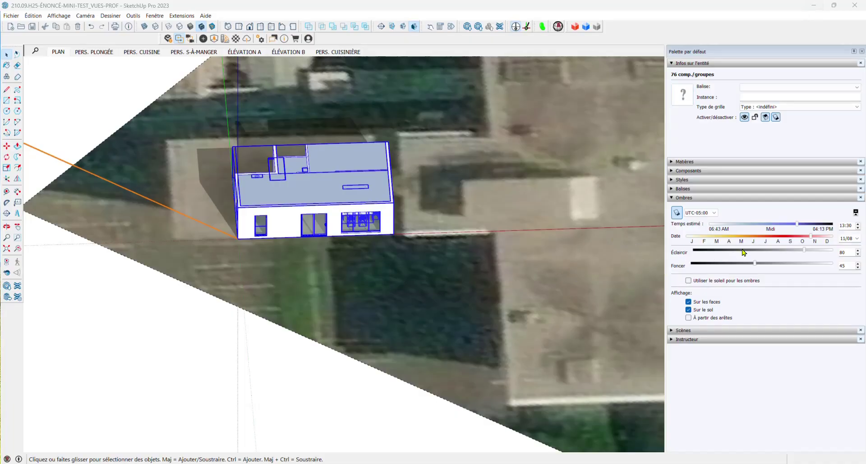
pyautogui.click(712, 213)
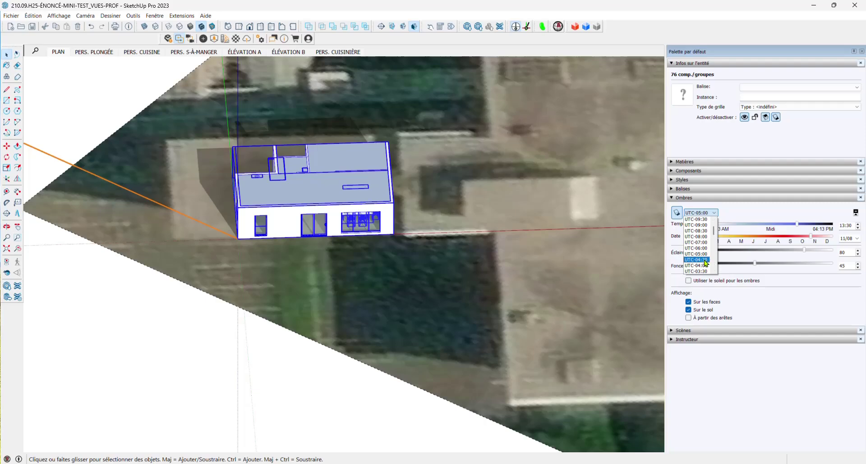
pyautogui.click(704, 266)
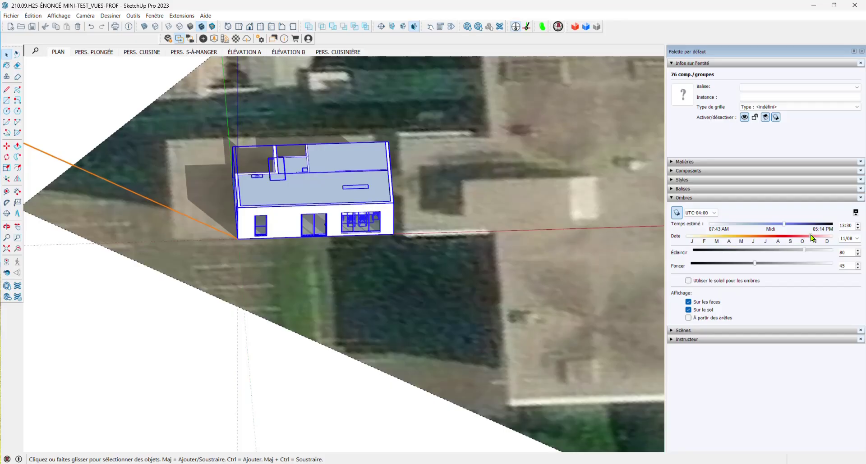
# - Set the shadow date to 04/02 and the time of day to 14:02
pyautogui.moveTo(812, 238); pyautogui.dragTo(729, 241)
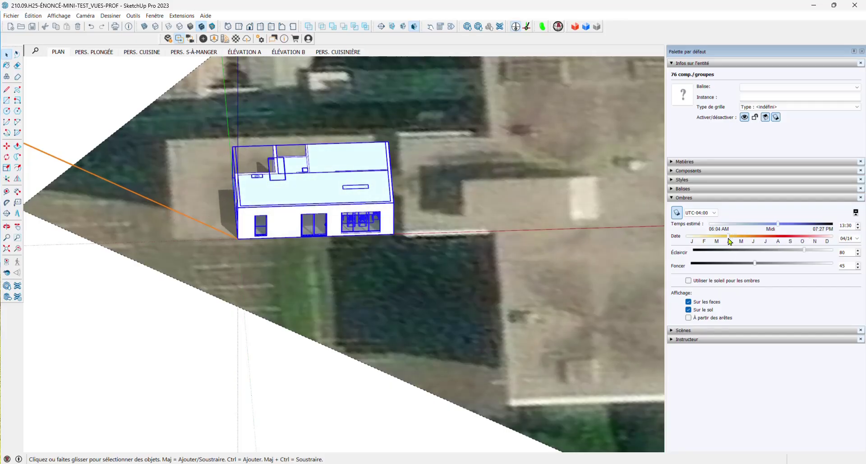
pyautogui.moveTo(779, 227); pyautogui.dragTo(782, 227)
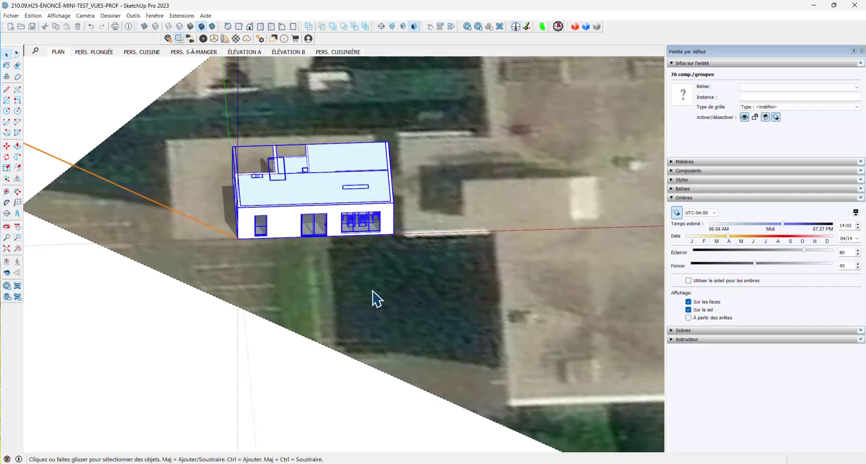
pyautogui.moveTo(372, 299); pyautogui.dragTo(353, 226, button='middle')
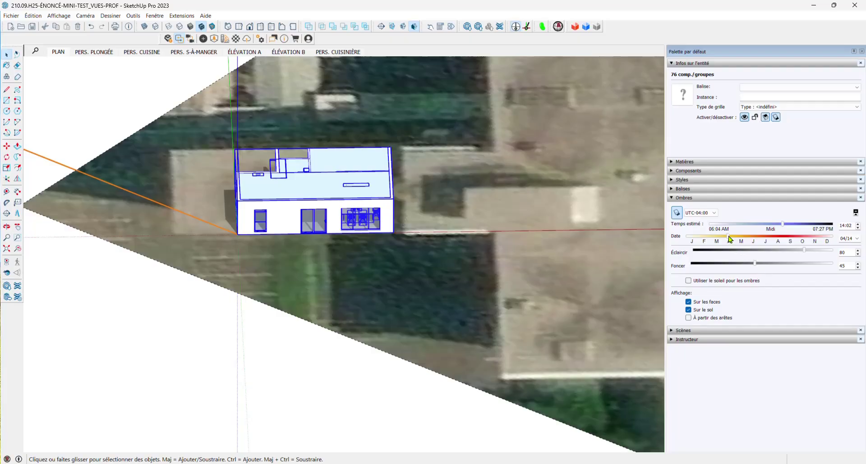
pyautogui.moveTo(729, 239); pyautogui.dragTo(729, 239)
# - Examine the sunlight and shadows cast through the sliding door and windows of the long facade and around the house
pyautogui.scroll(4, 319, 225)
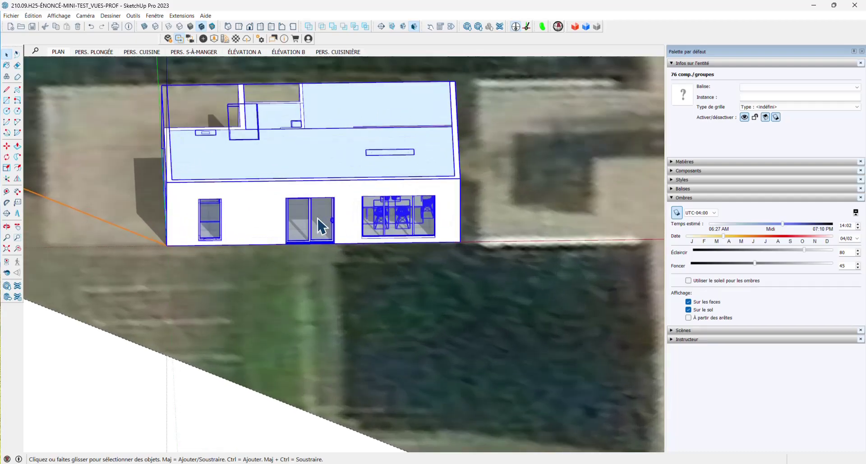
pyautogui.scroll(5, 319, 225)
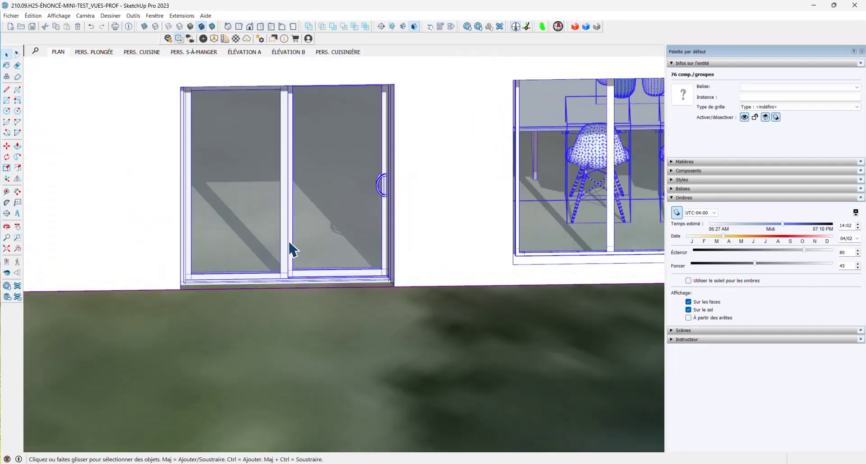
pyautogui.moveTo(289, 249); pyautogui.dragTo(244, 211, button='middle')
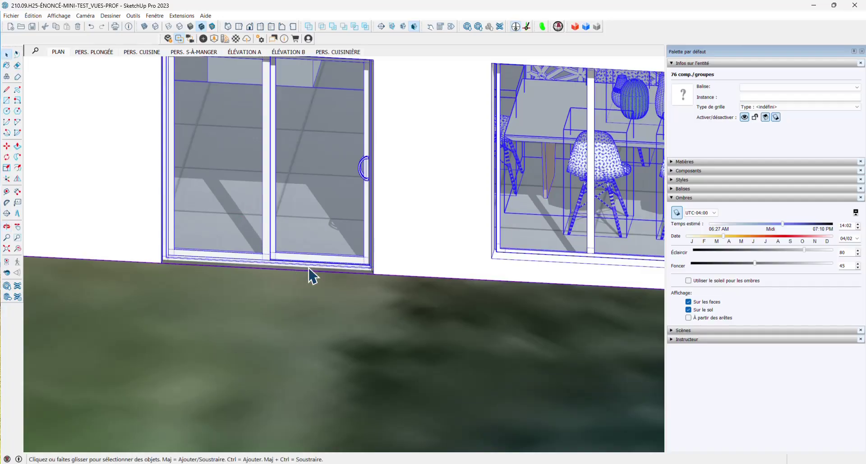
pyautogui.scroll(-2, 290, 249)
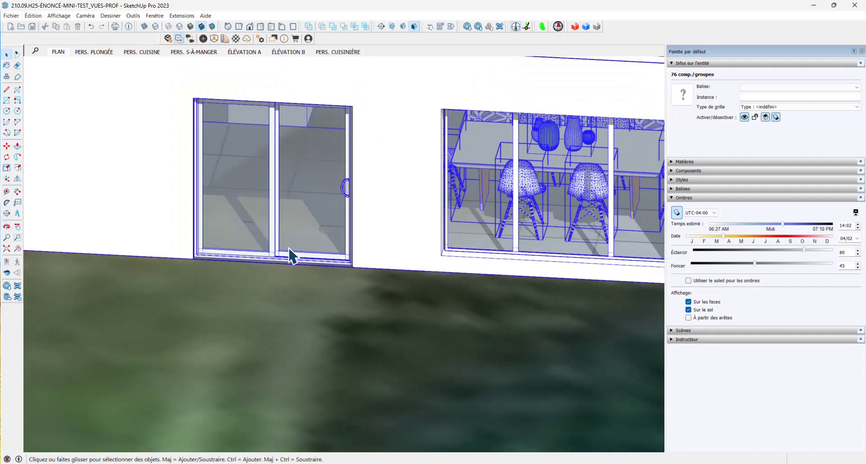
pyautogui.scroll(-3, 256, 270)
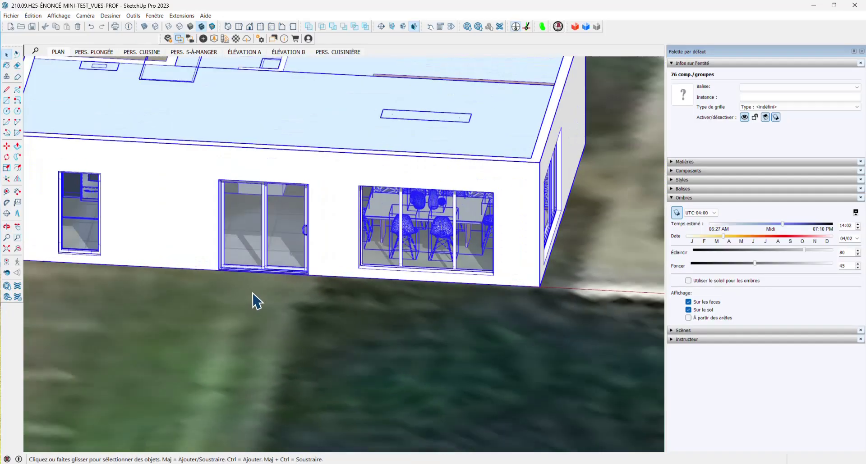
pyautogui.scroll(-4, 262, 299)
pyautogui.moveTo(269, 302); pyautogui.dragTo(330, 341, button='middle')
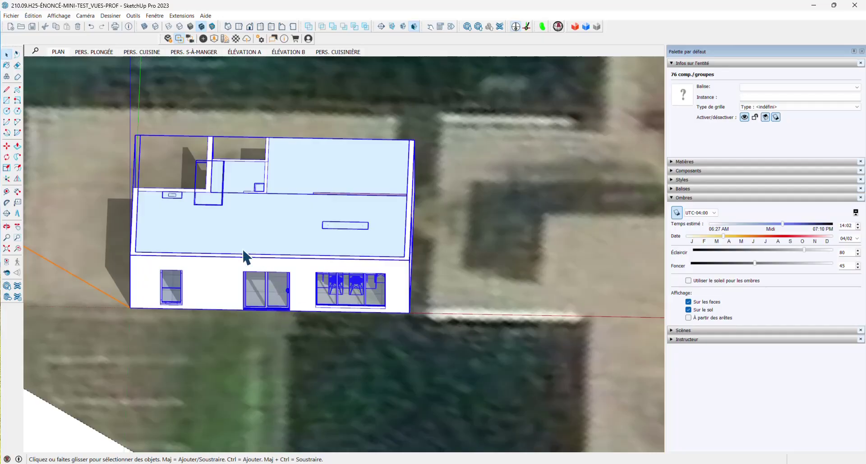
pyautogui.scroll(-5, 243, 273)
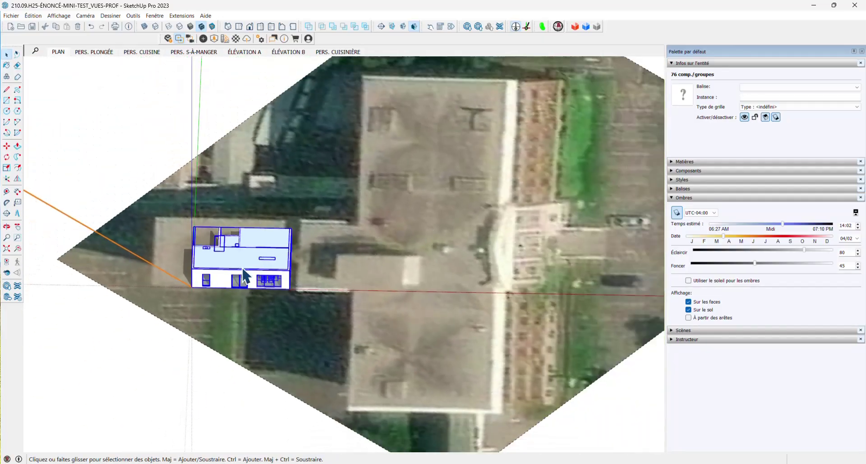
pyautogui.scroll(2, 221, 276)
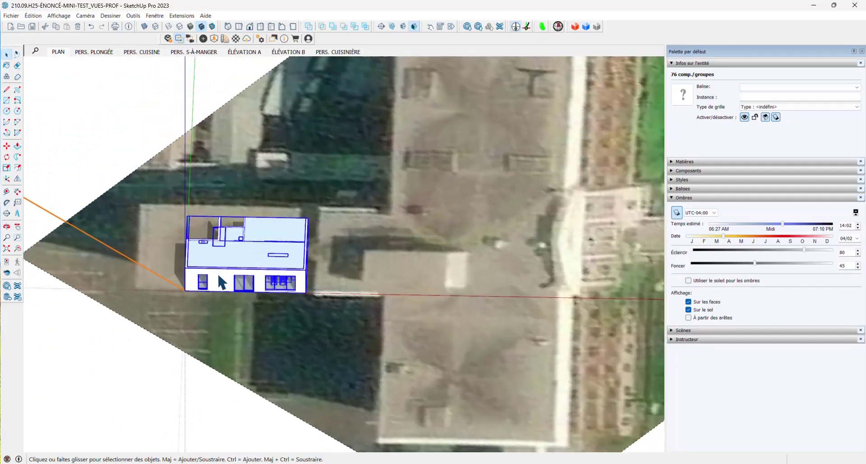
# - Review the model's geographic position in the model information, including its country, location, latitude and longitude
pyautogui.click(153, 16)
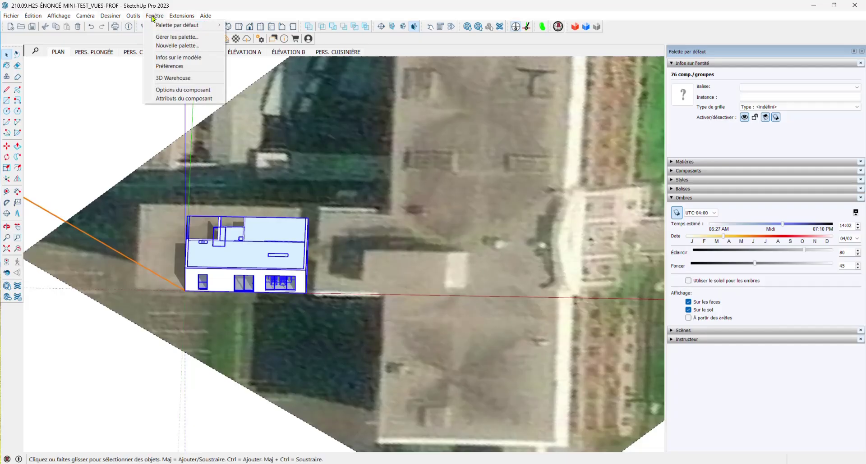
pyautogui.click(177, 58)
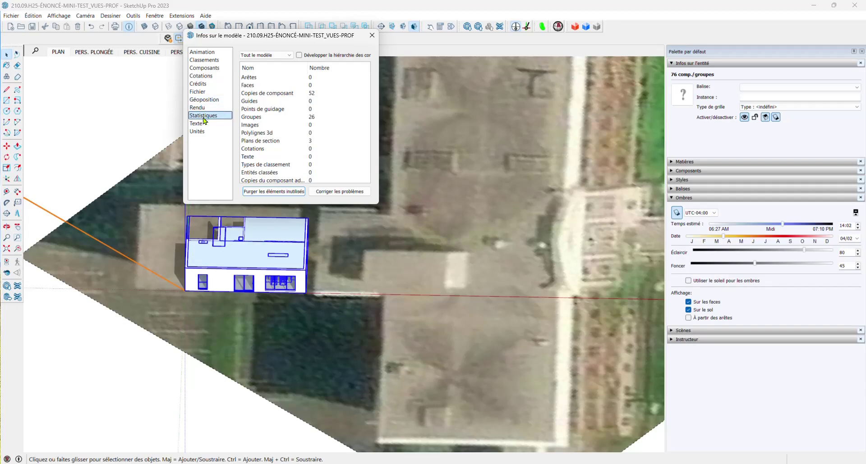
pyautogui.click(203, 101)
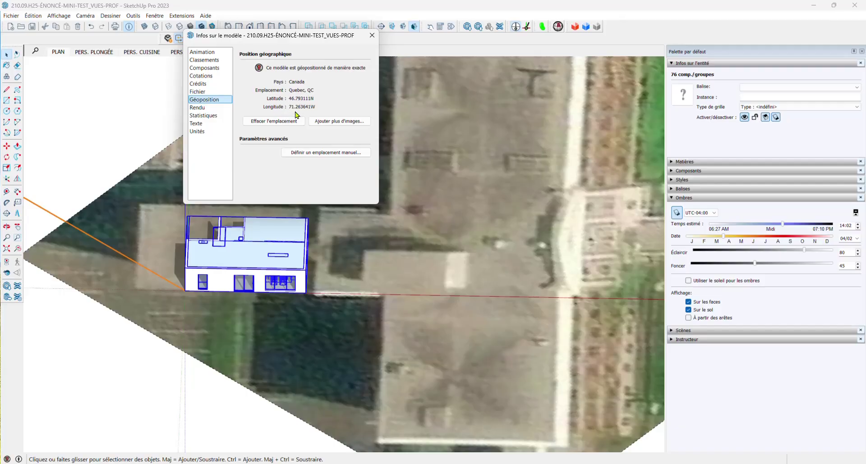
pyautogui.click(372, 35)
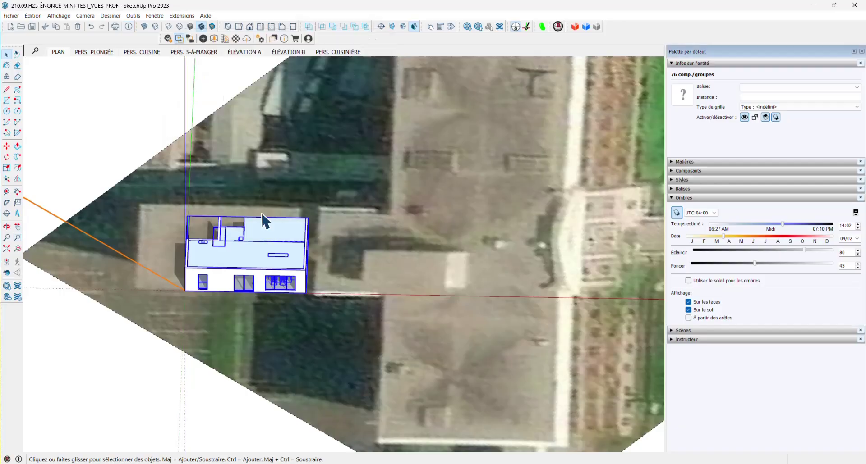
# - Hide the Location Snapshot tag and show the Location Terrain tag to replace the flat site image with the 3D terrain
pyautogui.scroll(-3, 246, 236)
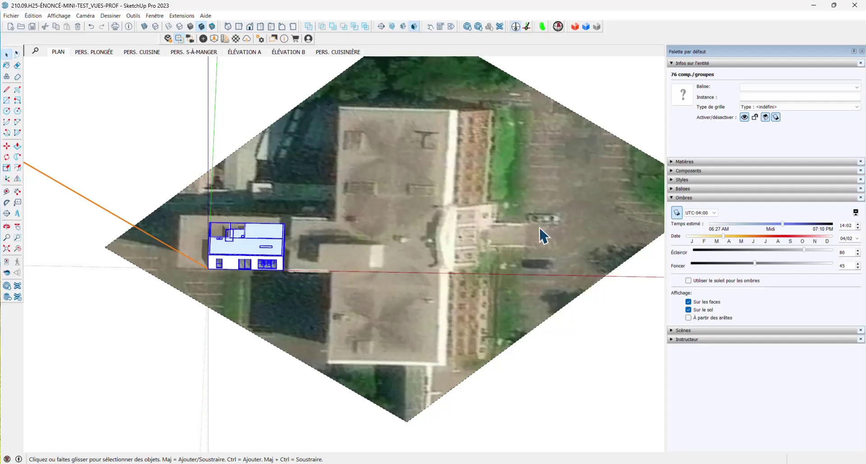
pyautogui.click(674, 190)
pyautogui.scroll(-3, 717, 243)
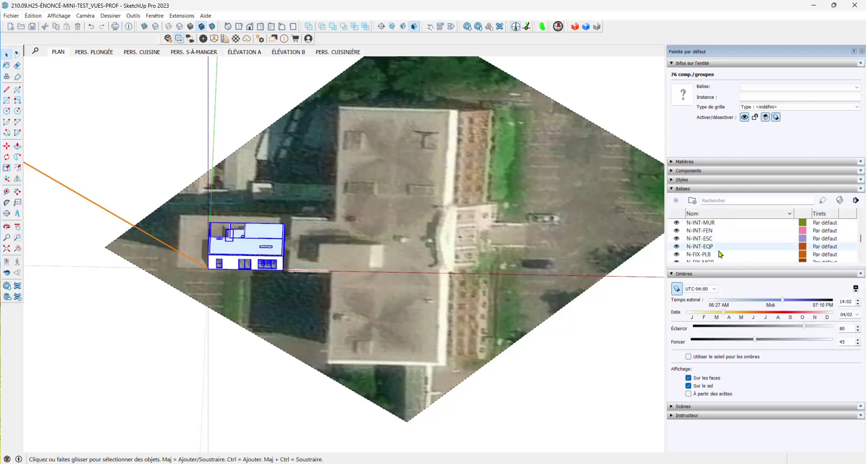
pyautogui.scroll(-2, 720, 255)
pyautogui.scroll(3, 720, 255)
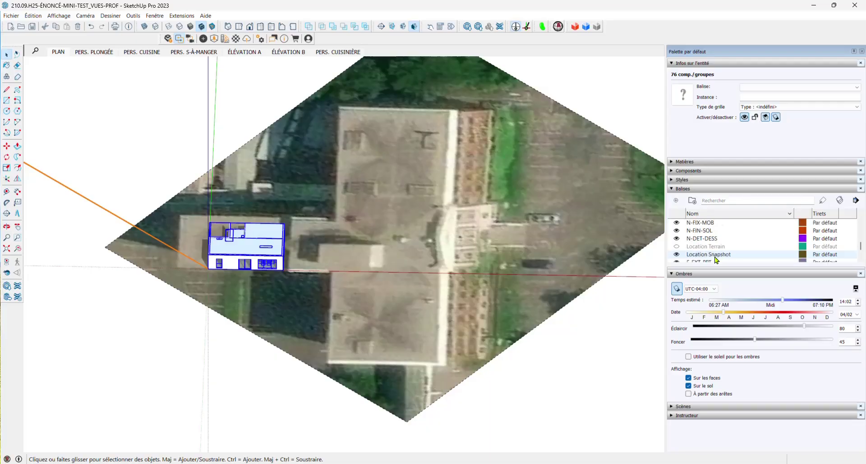
pyautogui.click(676, 255)
pyautogui.click(677, 247)
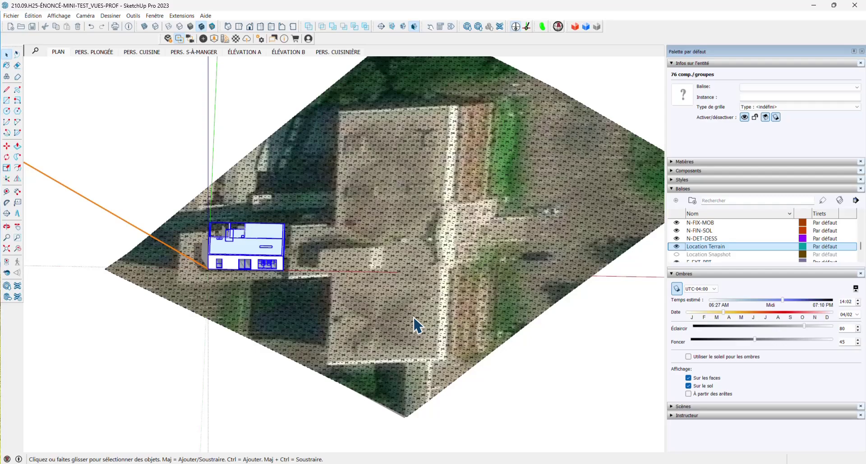
# - Examine the terrain relief in relation to the house, from the side and in an oblique view
pyautogui.moveTo(412, 323); pyautogui.dragTo(575, 141, button='middle')
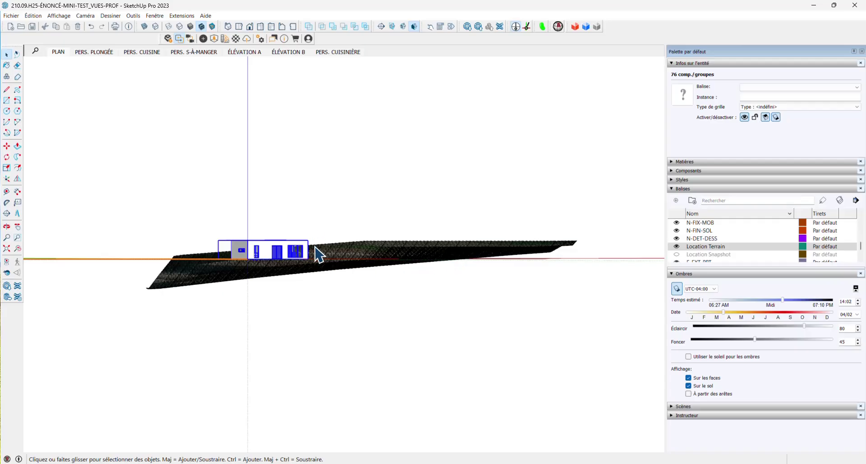
pyautogui.moveTo(334, 280); pyautogui.dragTo(299, 320, button='middle')
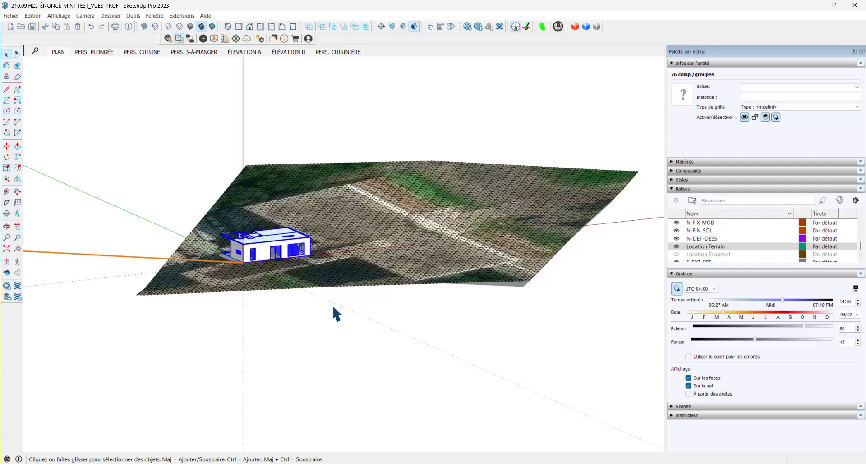
pyautogui.click(689, 250)
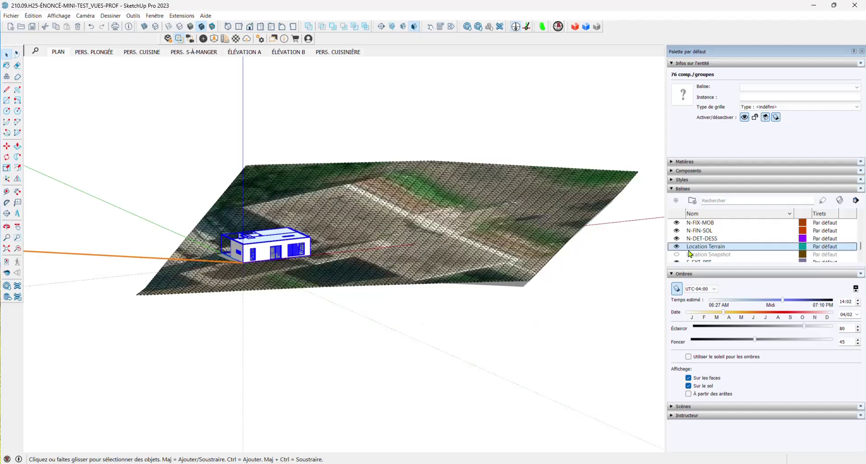
# - Hide the Location Terrain tag to isolate the house, and clear the selection
pyautogui.click(677, 247)
pyautogui.moveTo(493, 309); pyautogui.dragTo(438, 323, button='middle')
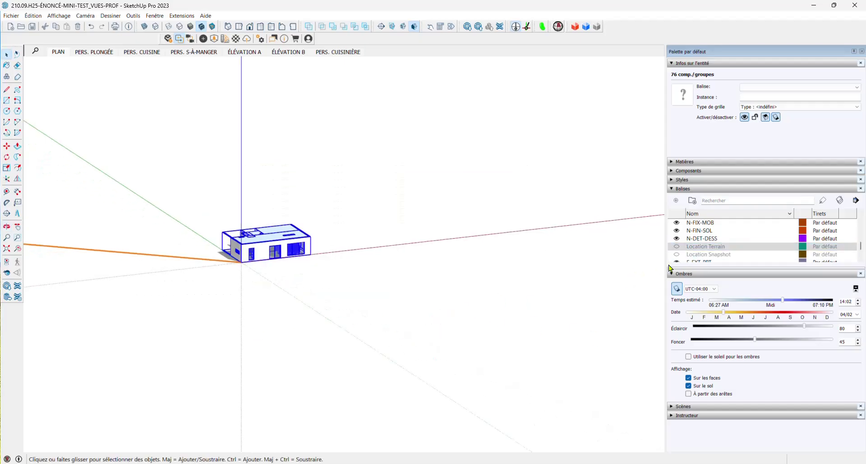
pyautogui.moveTo(168, 336); pyautogui.dragTo(336, 297, button='middle')
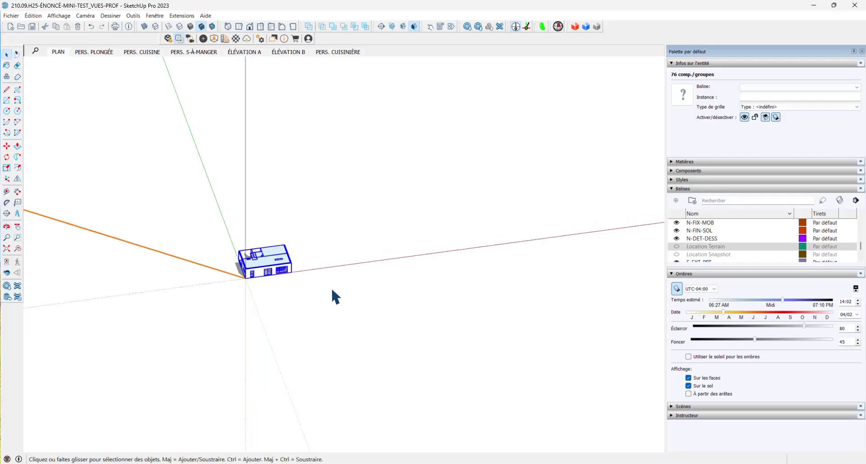
pyautogui.scroll(2, 336, 298)
pyautogui.moveTo(264, 314); pyautogui.dragTo(206, 326, button='middle')
pyautogui.scroll(2, 228, 257)
pyautogui.moveTo(227, 257); pyautogui.dragTo(361, 350, button='middle')
pyautogui.scroll(3, 253, 316)
pyautogui.scroll(6, 412, 292)
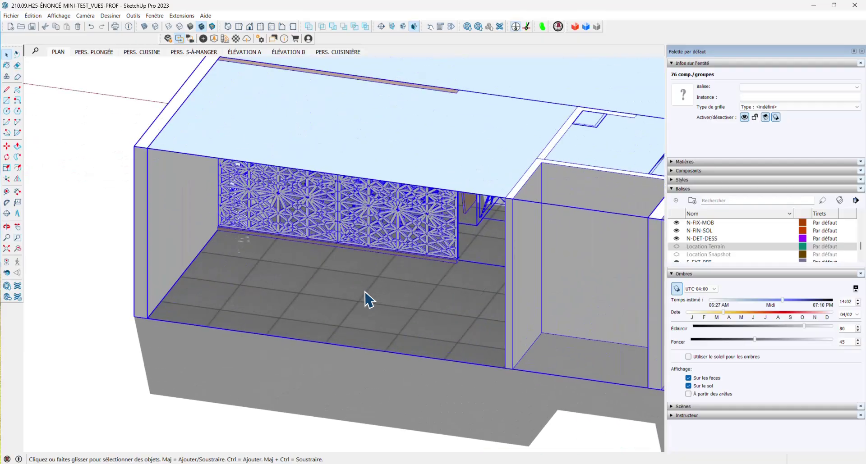
pyautogui.click(87, 348)
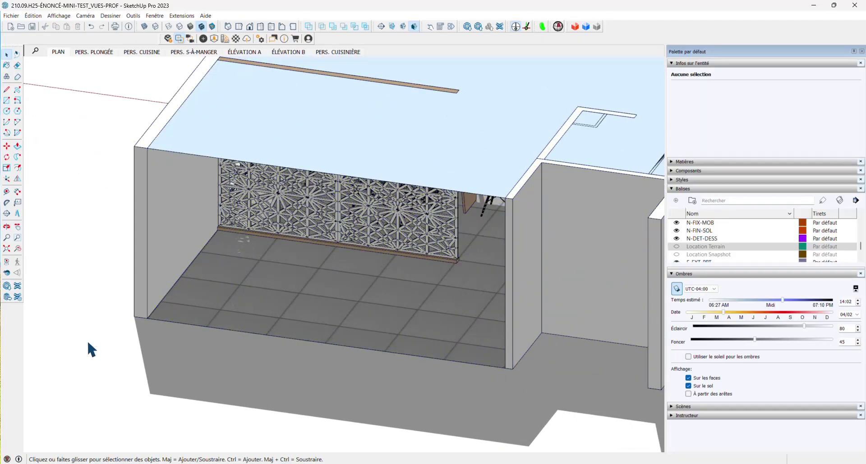
# - Rotate the tile texture on the floor face beside the patterned screen by about a quarter turn, and leave the floor group
pyautogui.scroll(-4, 91, 336)
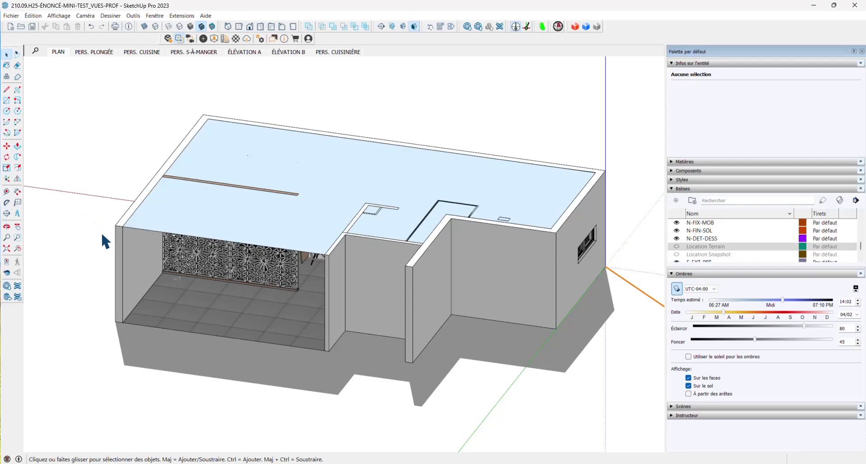
pyautogui.scroll(4, 101, 340)
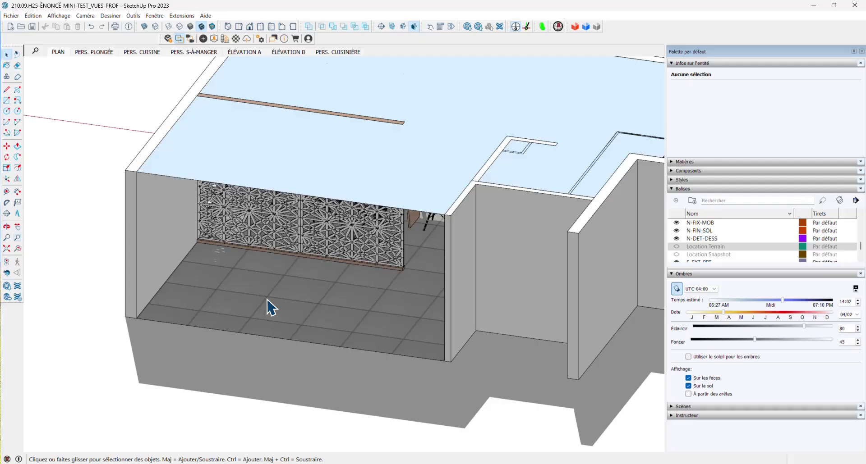
pyautogui.scroll(2, 271, 306)
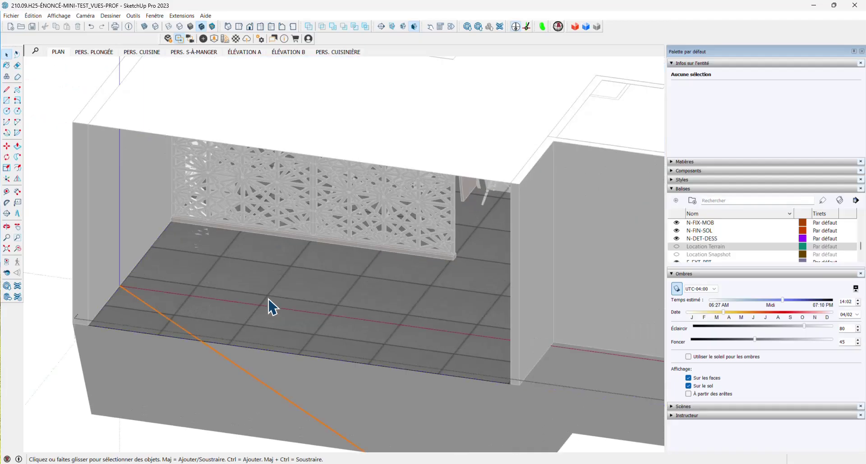
pyautogui.click(269, 285)
pyautogui.rightClick(269, 285)
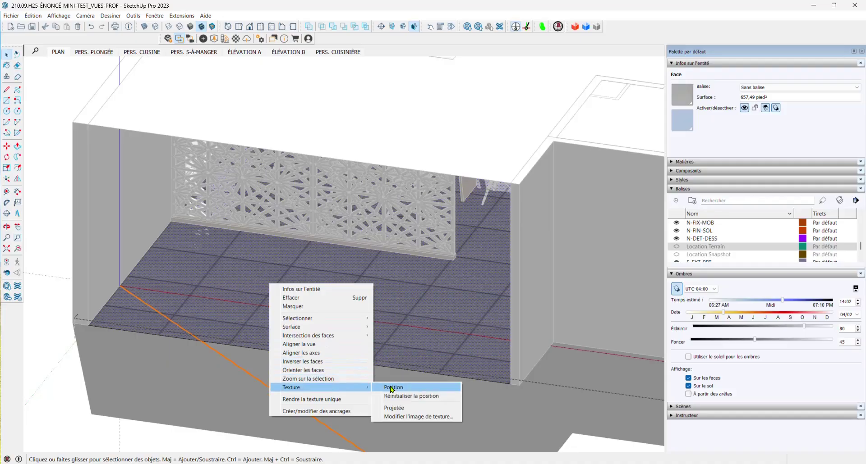
pyautogui.click(395, 387)
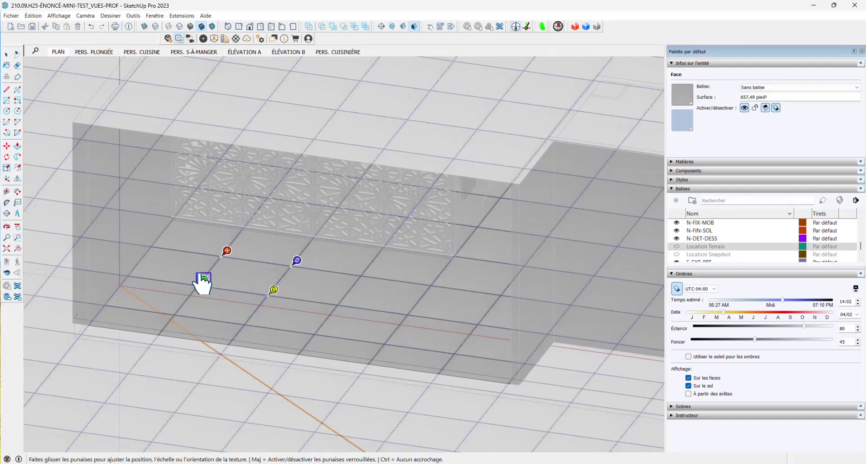
pyautogui.moveTo(203, 284); pyautogui.dragTo(172, 246)
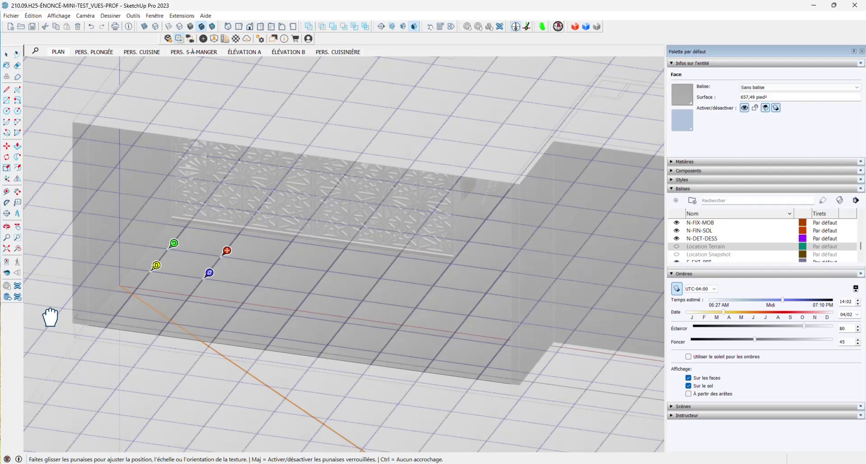
pyautogui.scroll(-4, 117, 323)
pyautogui.click(264, 106)
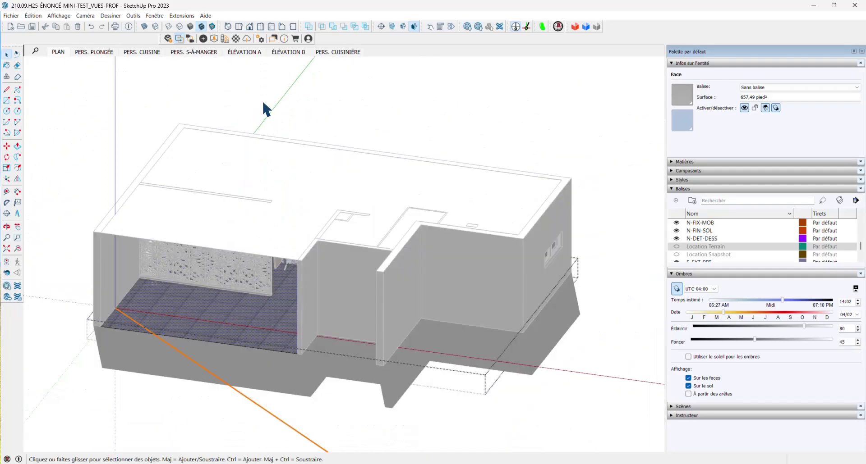
pyautogui.click(142, 412)
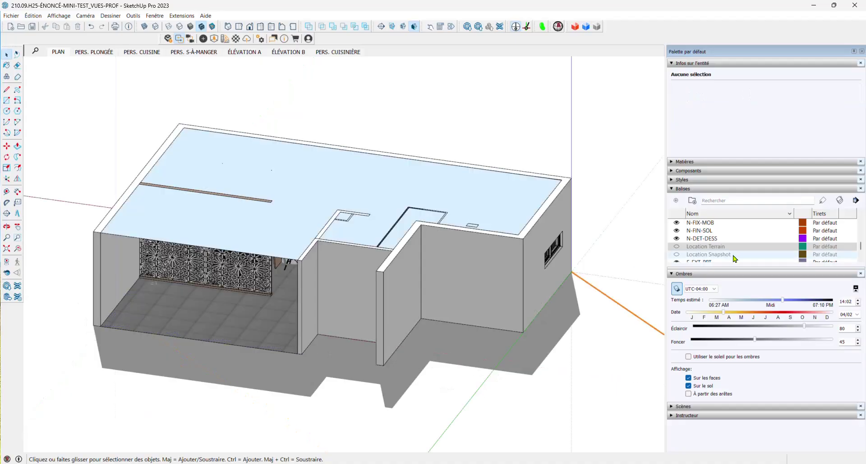
# - Examine the house from the opposite side, at the long facade with the sliding door and the dining-area windows
pyautogui.moveTo(364, 350); pyautogui.dragTo(393, 363, button='middle')
pyautogui.scroll(5, 451, 356)
pyautogui.moveTo(491, 355); pyautogui.dragTo(341, 280, button='middle')
pyautogui.scroll(-3, 420, 350)
pyautogui.scroll(-2, 428, 333)
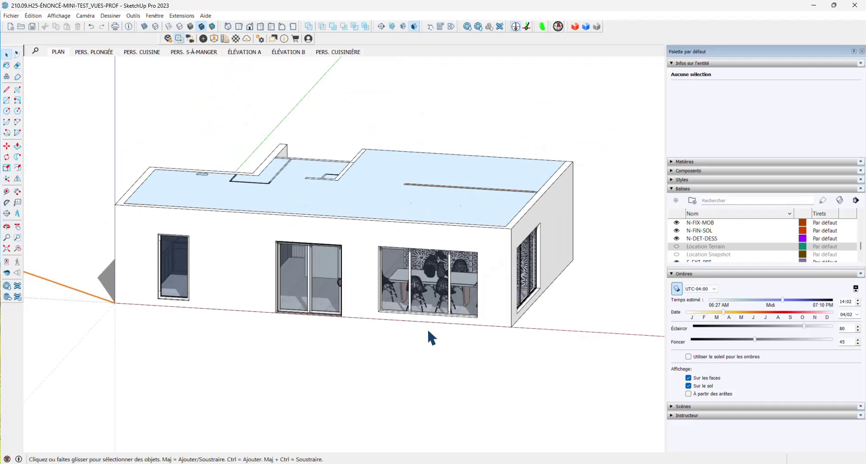